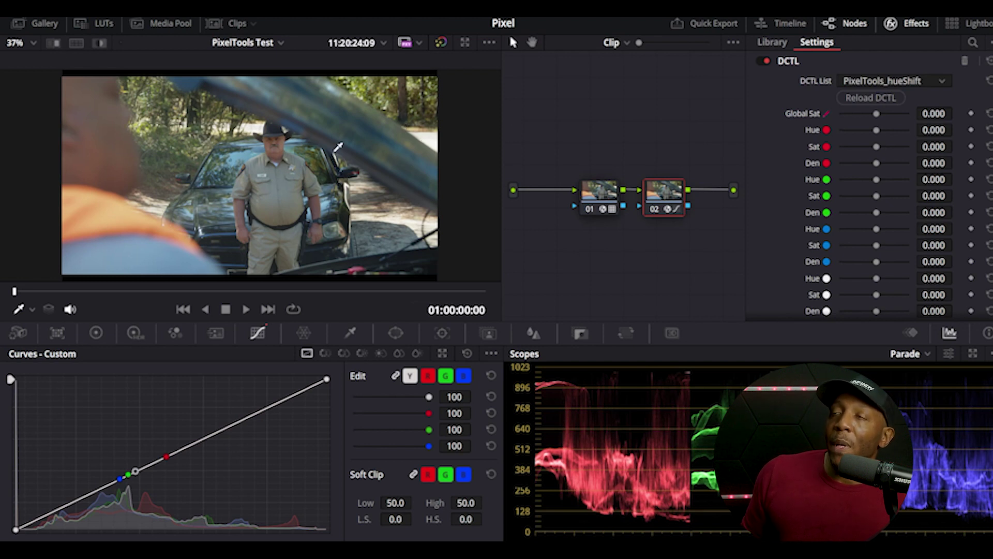
# - Examine the sheriff shot in the viewer and check which effects are applied to nodes 01 and 02
pyautogui.scroll(5, 339, 150)
pyautogui.scroll(-5, 348, 158)
pyautogui.scroll(2, 342, 152)
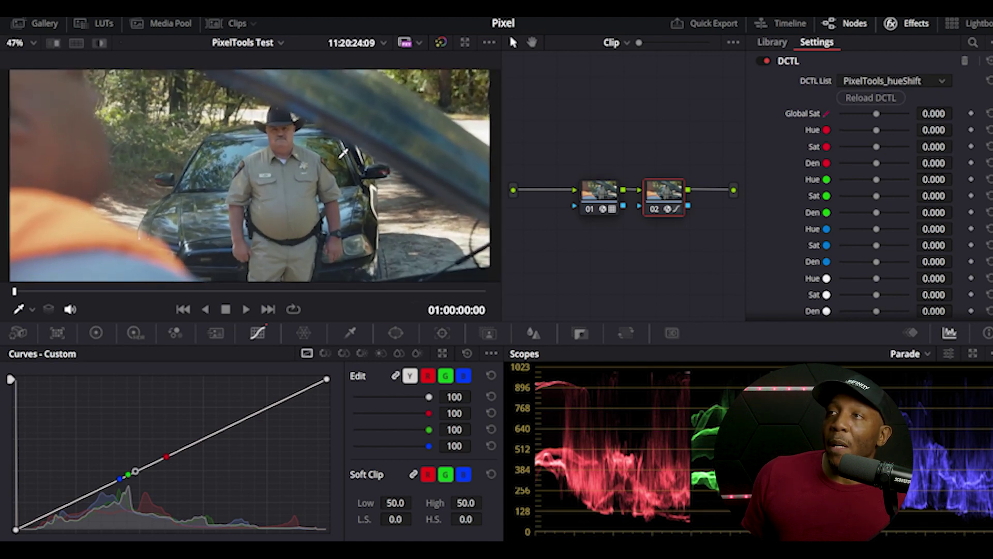
pyautogui.scroll(-1, 345, 151)
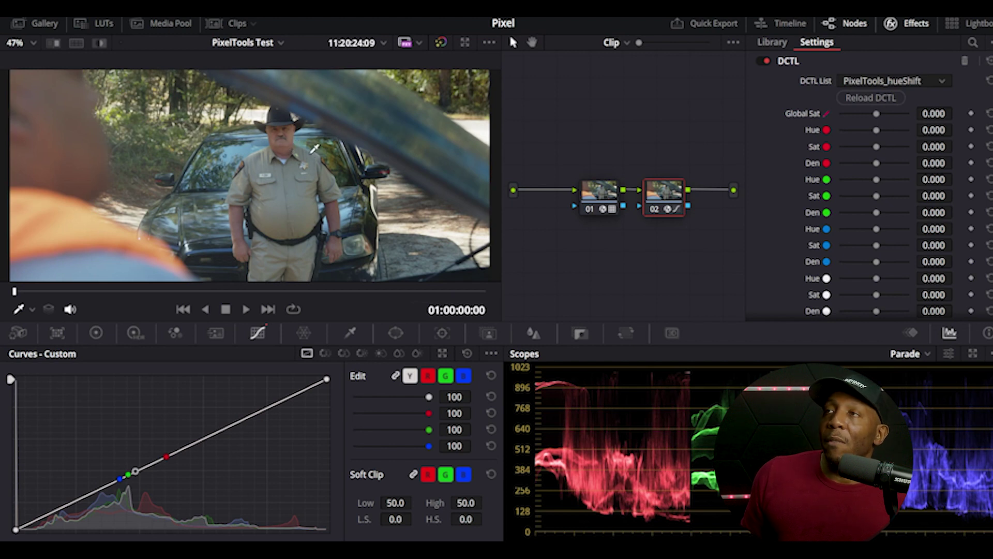
pyautogui.scroll(1, 322, 148)
pyautogui.scroll(-1, 325, 138)
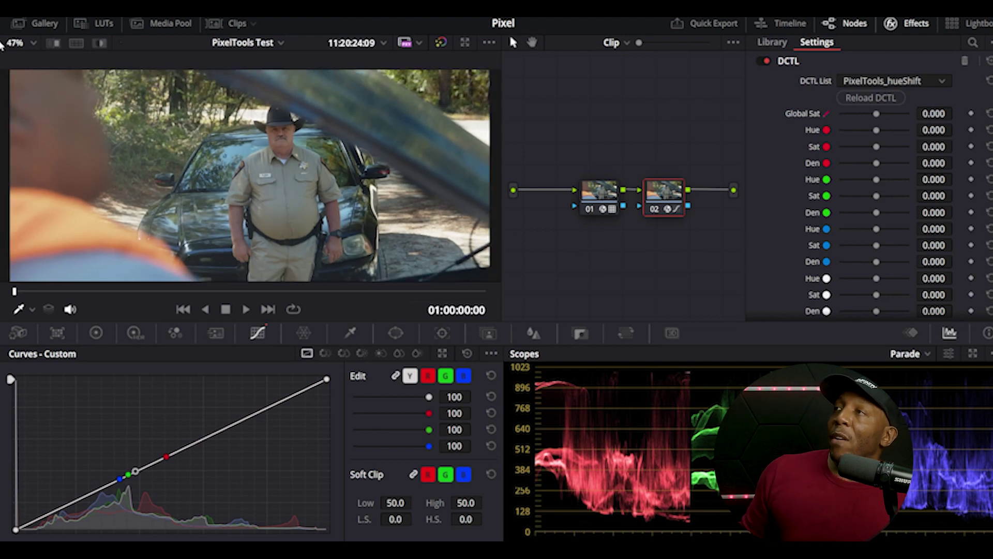
pyautogui.click(878, 98)
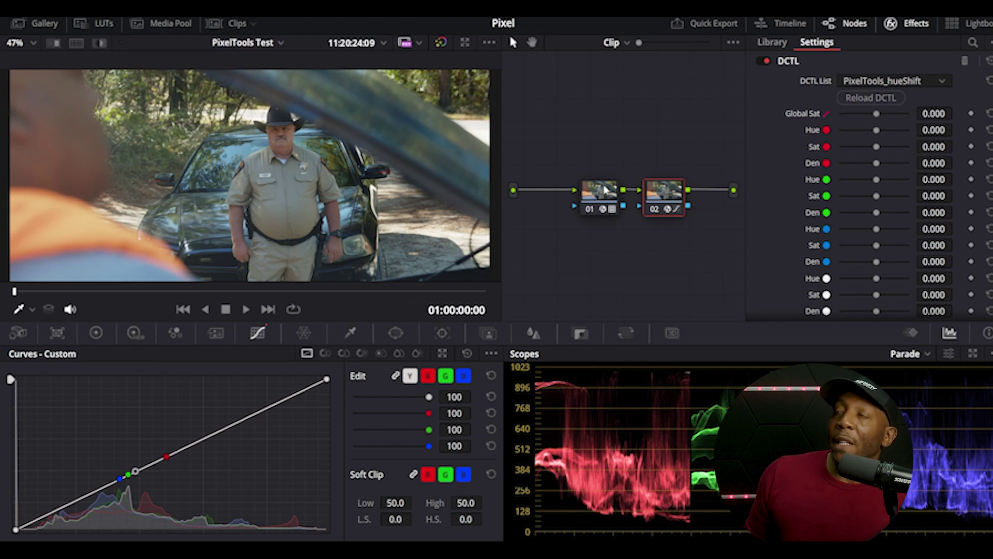
pyautogui.moveTo(603, 198)
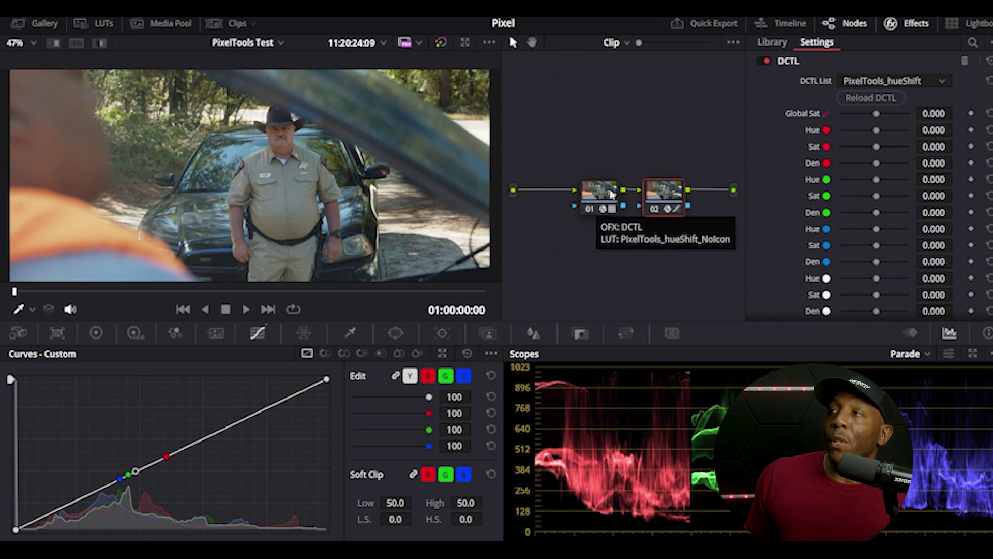
pyautogui.moveTo(670, 205)
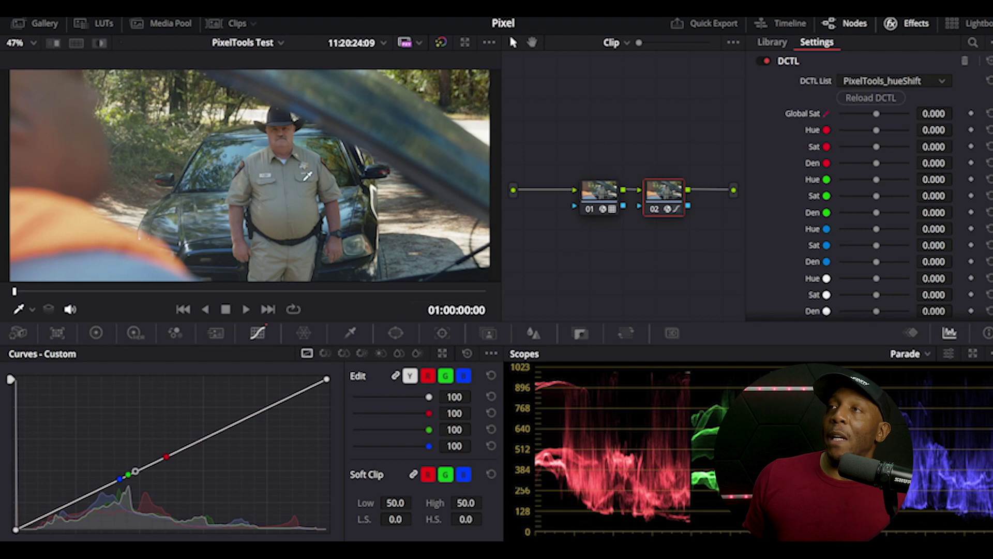
pyautogui.scroll(2, 309, 181)
pyautogui.scroll(-3, 318, 191)
pyautogui.scroll(1, 325, 194)
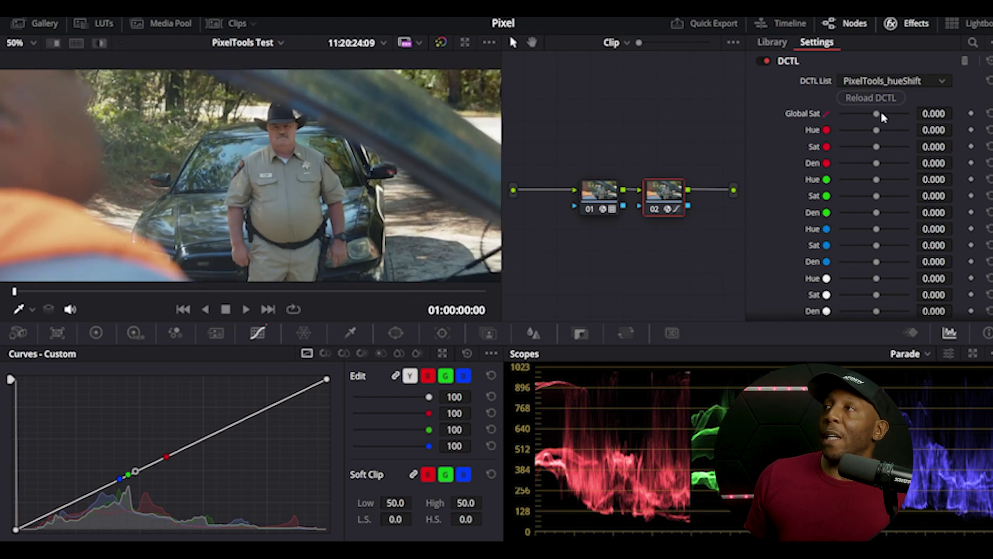
# - Try the hueShift DCTL's global saturation at 0.982 and 0.156, and return it to 0.000
pyautogui.moveTo(877, 116); pyautogui.dragTo(919, 123)
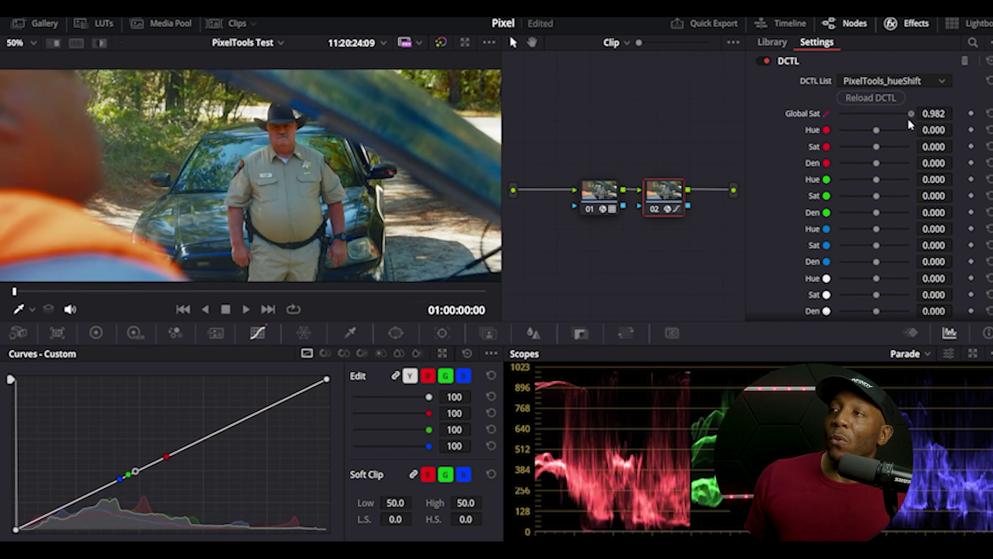
pyautogui.moveTo(921, 130); pyautogui.dragTo(883, 144)
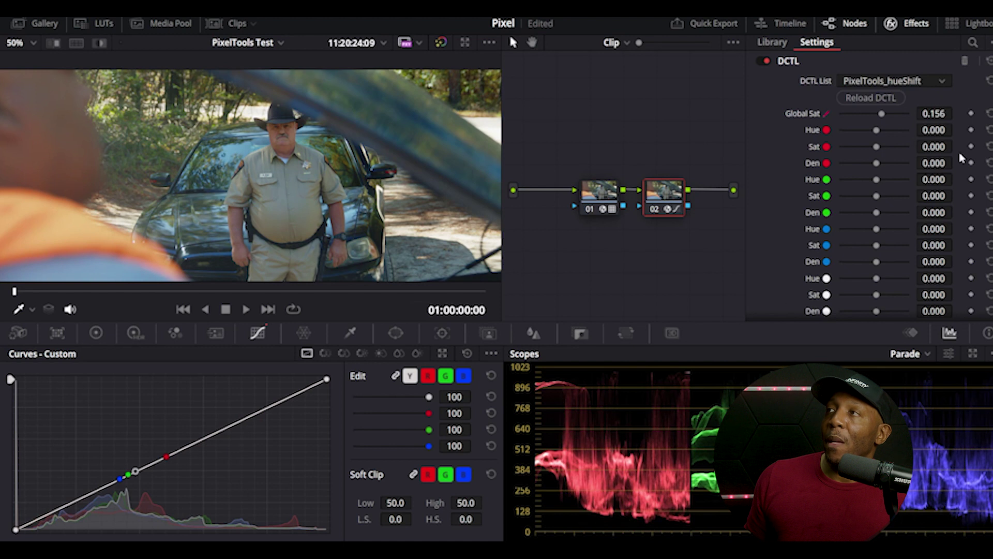
pyautogui.moveTo(883, 120)
pyautogui.mouseDown()
pyautogui.moveTo(916, 119)
pyautogui.moveTo(875, 120)
pyautogui.moveTo(929, 126)
pyautogui.moveTo(876, 129)
pyautogui.mouseUp()
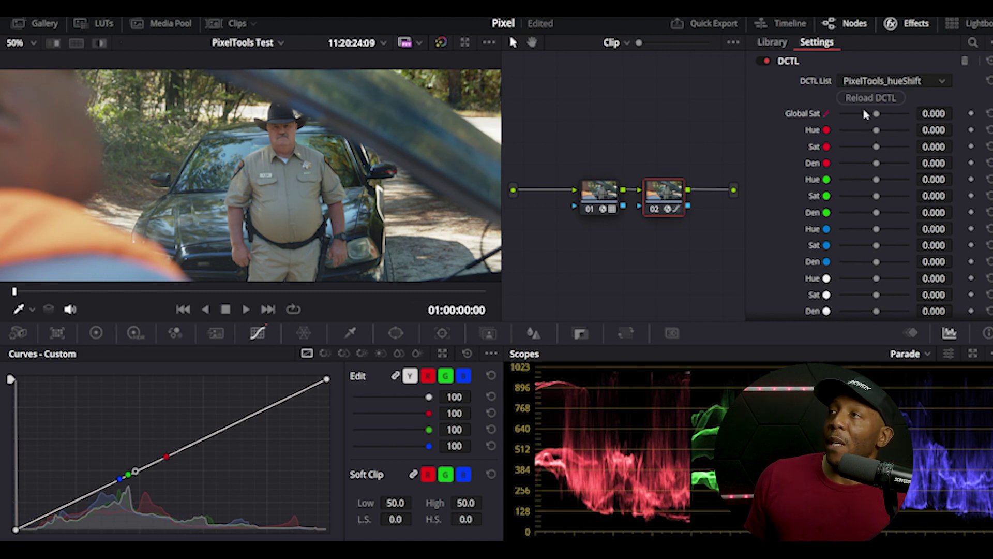
# - Try a red saturation of -0.046 and a red hue of 0.284, resetting the red controls to 0.000
pyautogui.moveTo(879, 147); pyautogui.dragTo(877, 185)
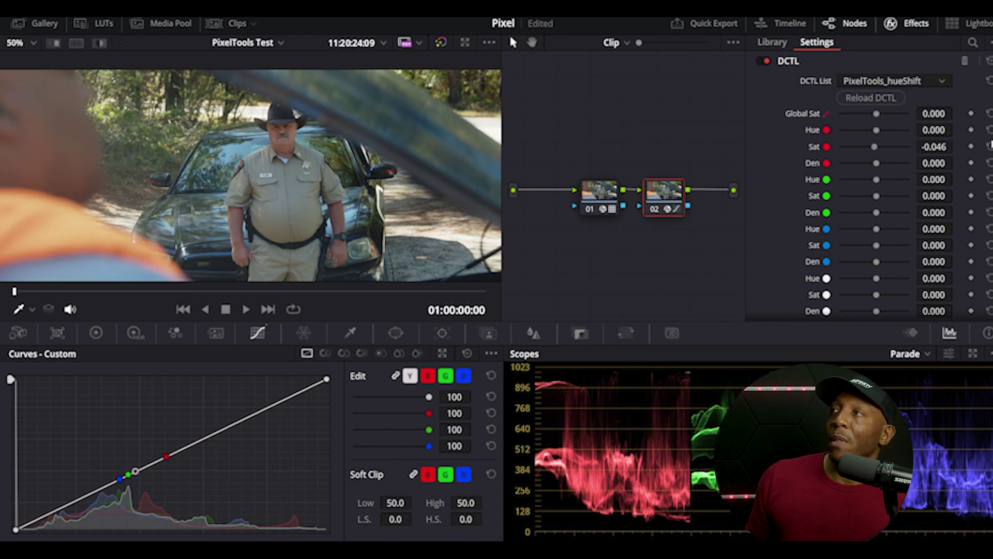
pyautogui.click(989, 147)
pyautogui.moveTo(874, 131); pyautogui.dragTo(882, 162)
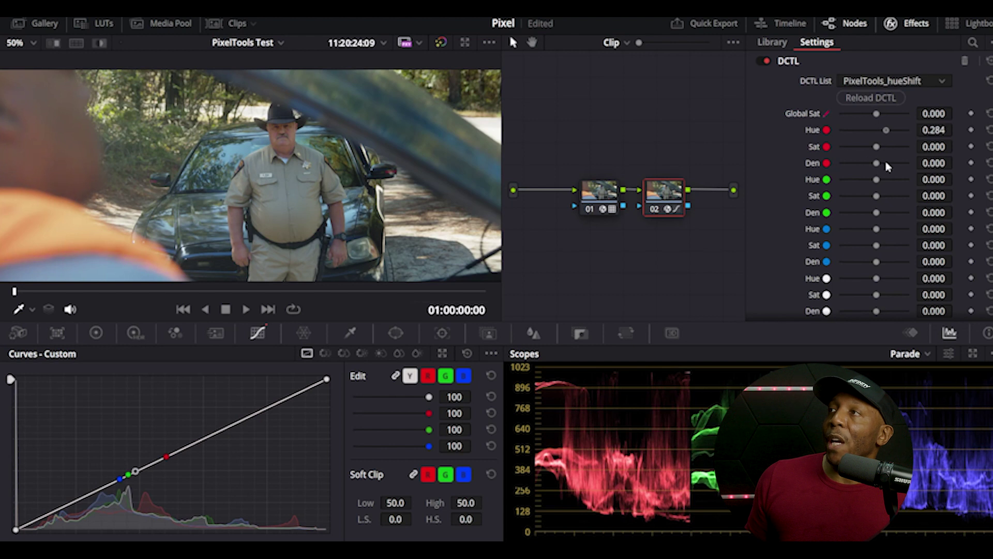
pyautogui.click(989, 130)
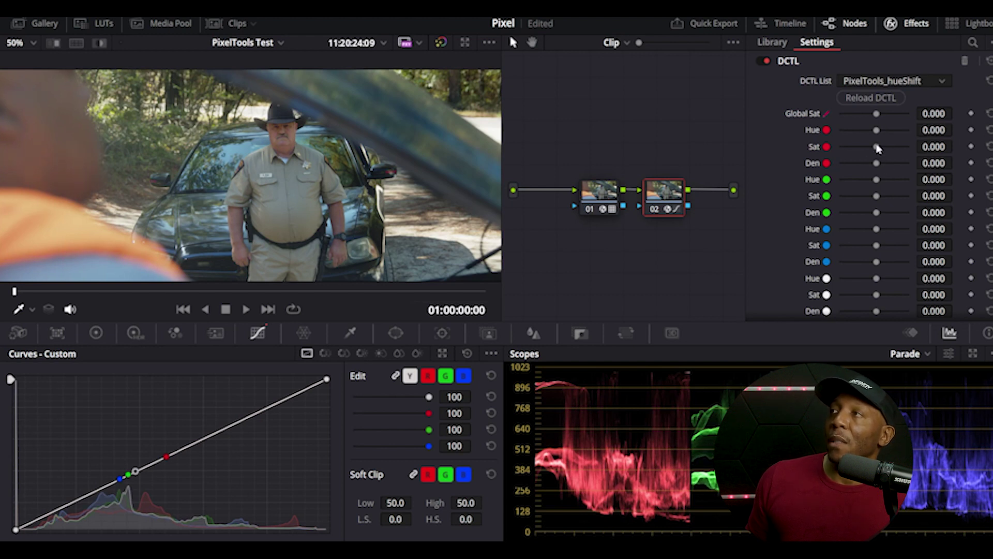
pyautogui.moveTo(879, 149); pyautogui.dragTo(903, 172)
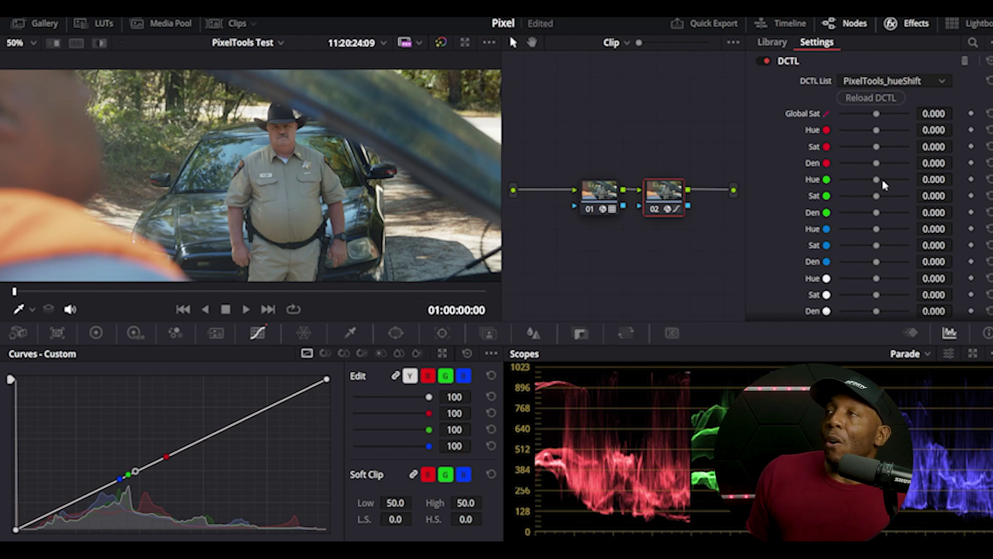
# - Try the green hue at 1.000, check the foliage, and bring the hue back to -0.009
pyautogui.moveTo(880, 184); pyautogui.dragTo(944, 194)
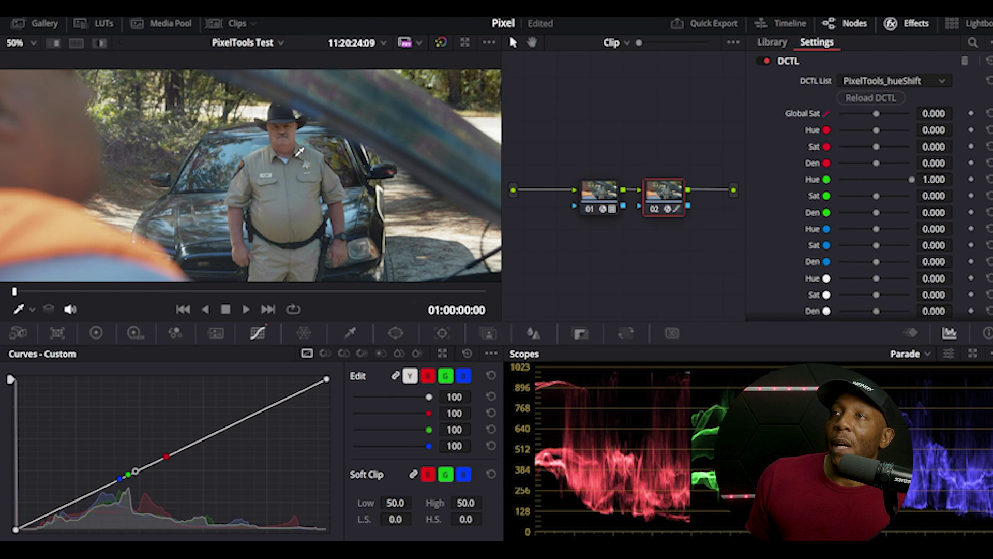
pyautogui.scroll(4, 250, 168)
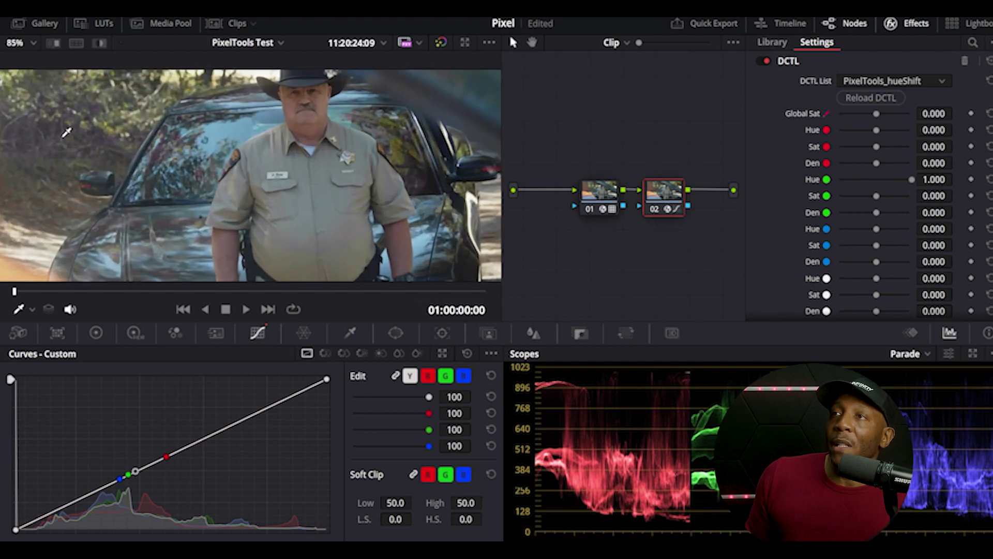
pyautogui.moveTo(912, 180); pyautogui.dragTo(915, 207)
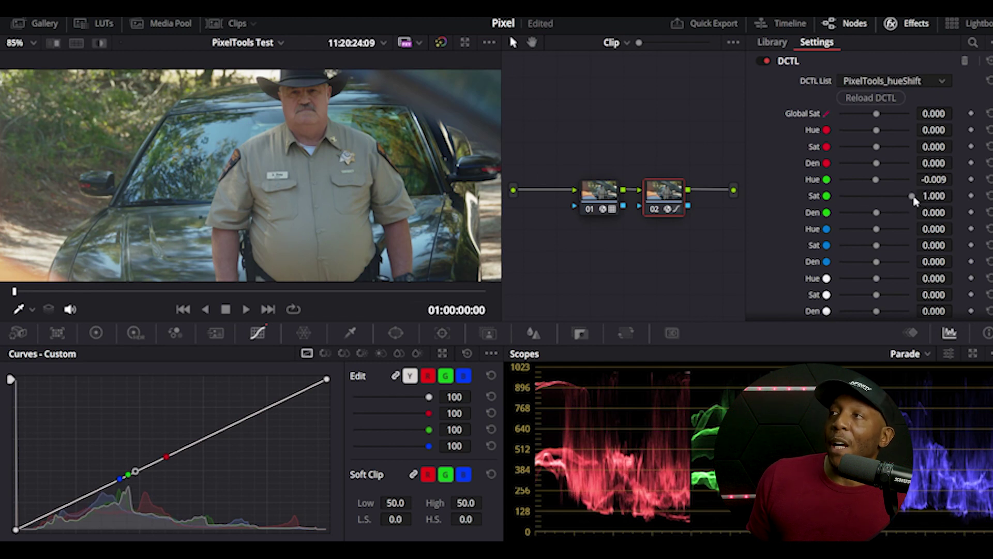
# - Try the green saturation at 1.000 and -1.000, and lower the green density to -1.000
pyautogui.moveTo(898, 197); pyautogui.dragTo(921, 203)
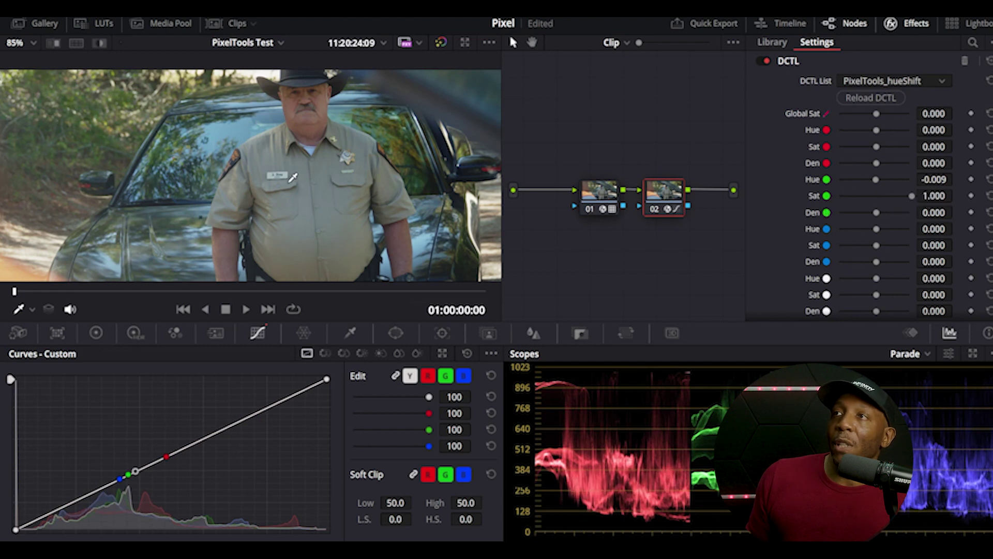
pyautogui.scroll(-3, 293, 178)
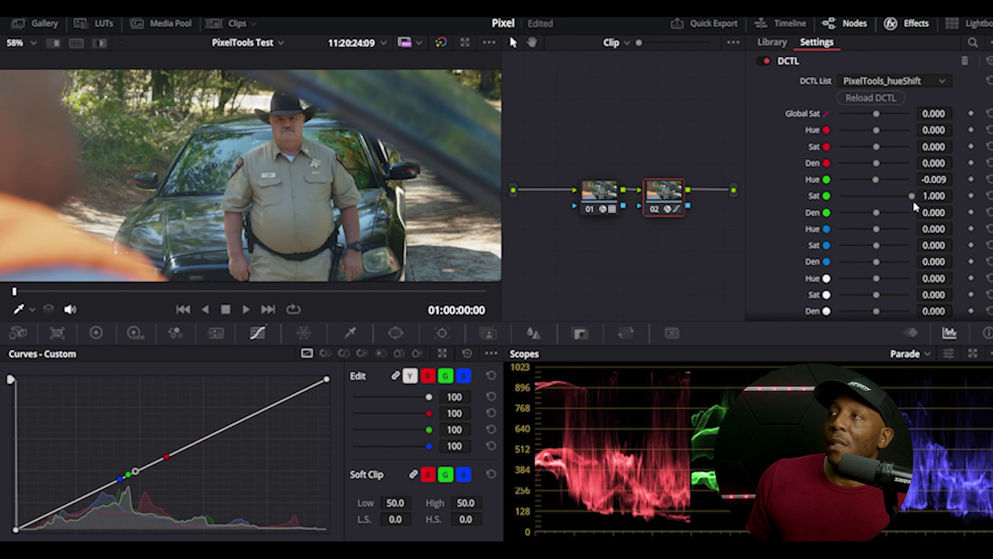
pyautogui.moveTo(911, 196); pyautogui.dragTo(784, 207)
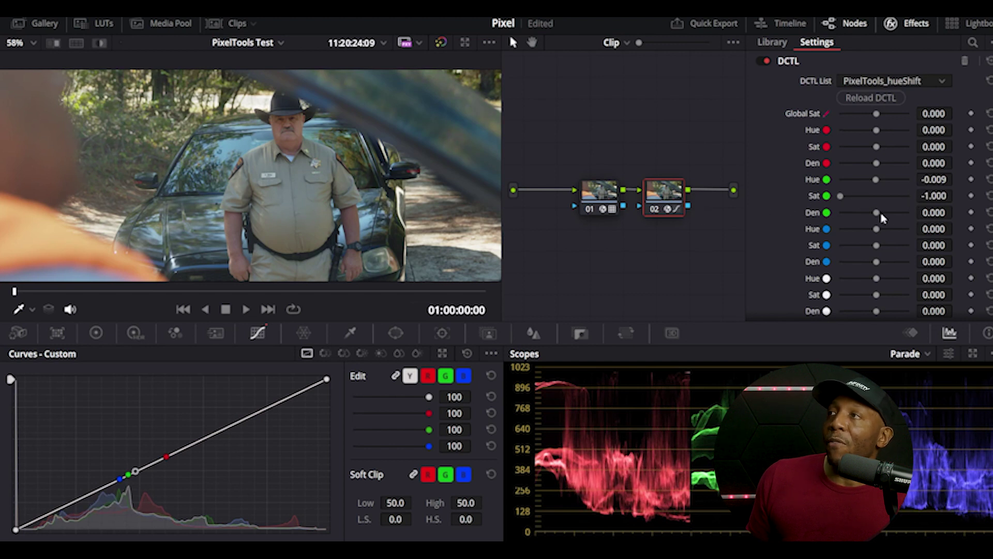
pyautogui.moveTo(879, 217); pyautogui.dragTo(777, 224)
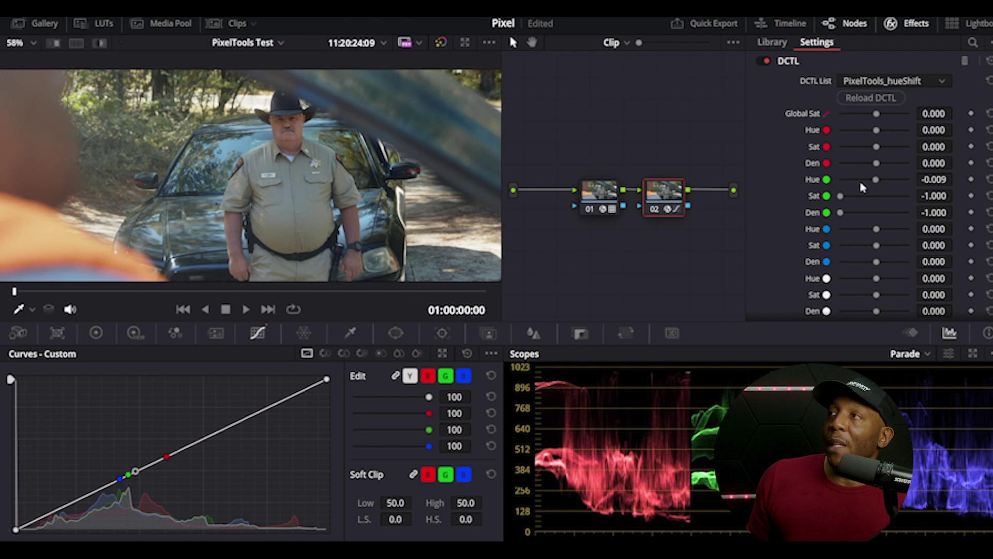
# - Reset the green hue, saturation and density to 0.000 after a brief hue adjustment
pyautogui.moveTo(880, 178); pyautogui.dragTo(880, 179)
pyautogui.moveTo(892, 180); pyautogui.dragTo(865, 185)
pyautogui.click(989, 179)
pyautogui.click(989, 195)
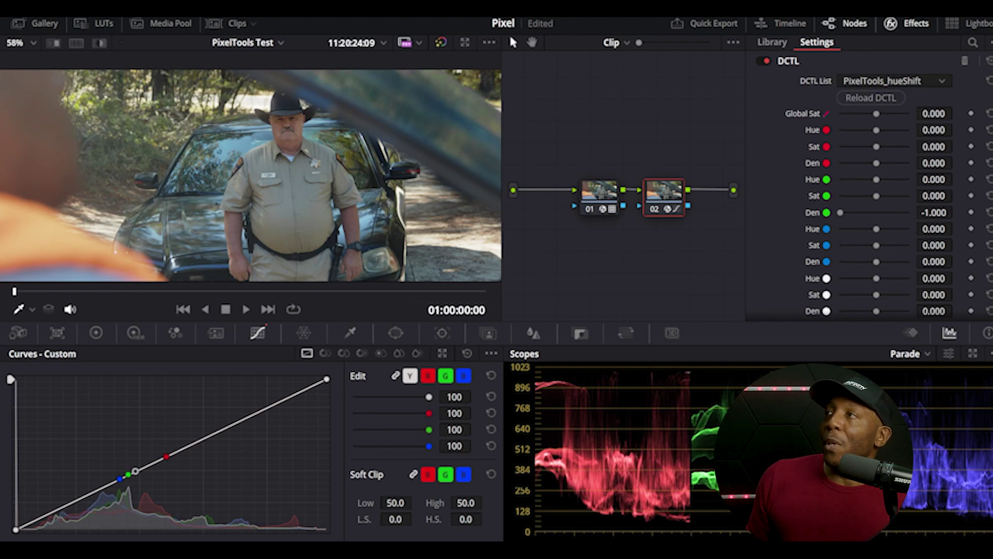
pyautogui.click(989, 213)
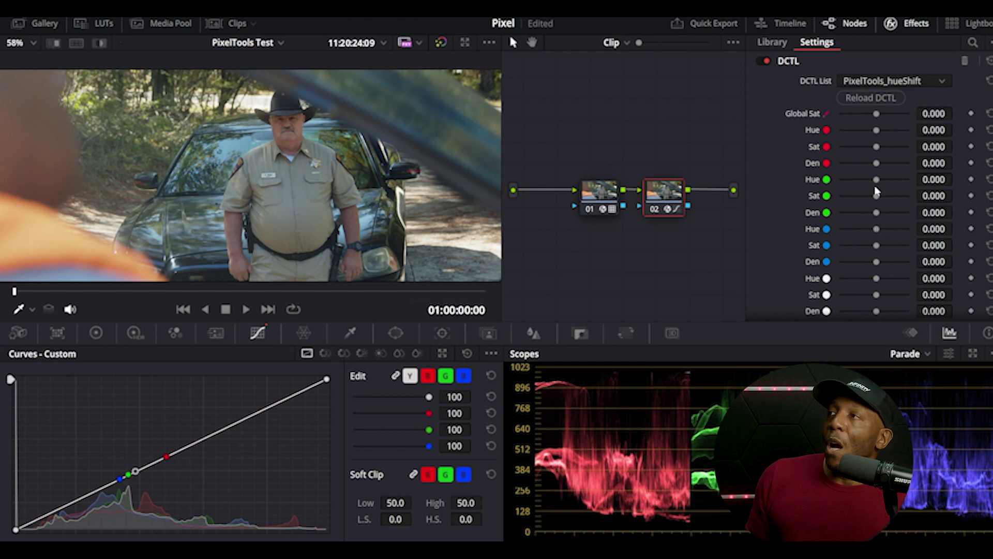
# - Try the green saturation and density together at 1.000, and reset both to 0.000
pyautogui.moveTo(876, 198); pyautogui.dragTo(964, 221)
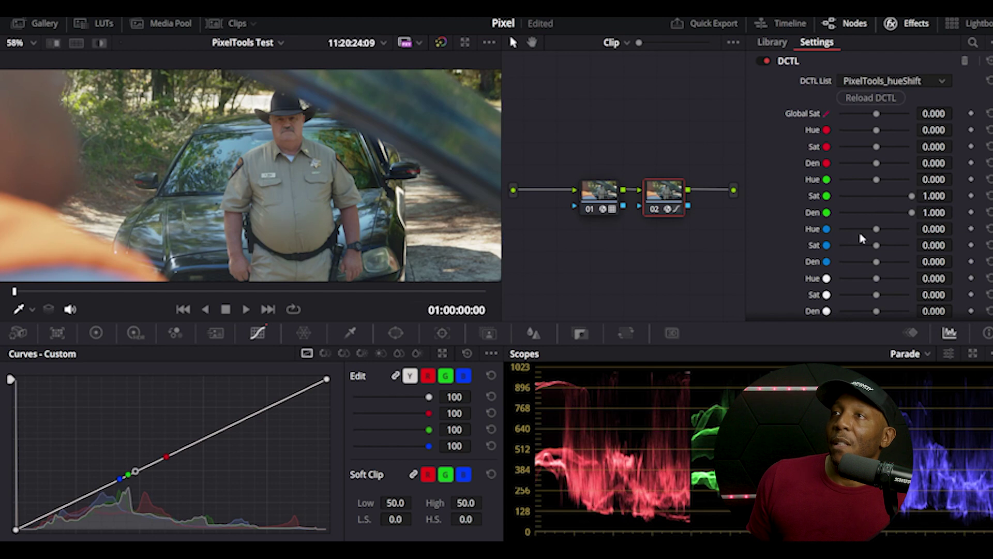
pyautogui.click(988, 195)
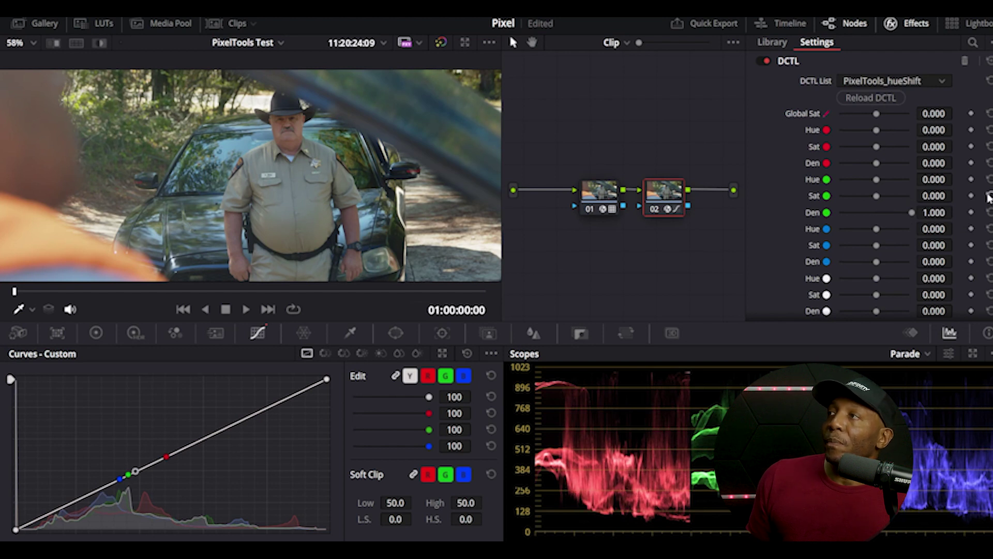
pyautogui.click(988, 212)
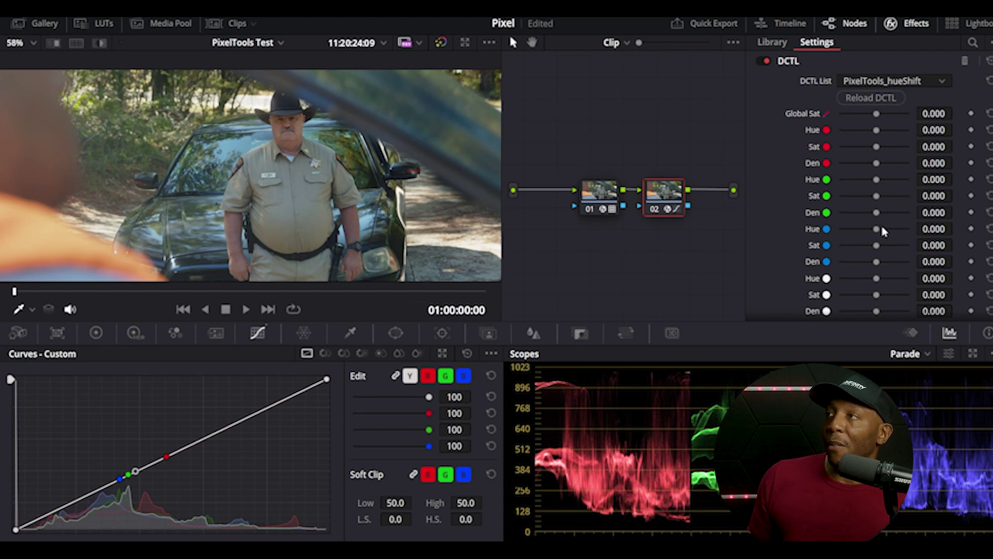
# - Try blue hues of -0.266 and 0.083 with blue saturations of 1.000, 0.376 and 0.083, and reset both controls to 0.000
pyautogui.moveTo(878, 232)
pyautogui.mouseDown()
pyautogui.moveTo(776, 228)
pyautogui.moveTo(846, 229)
pyautogui.moveTo(829, 229)
pyautogui.moveTo(867, 247)
pyautogui.mouseUp()
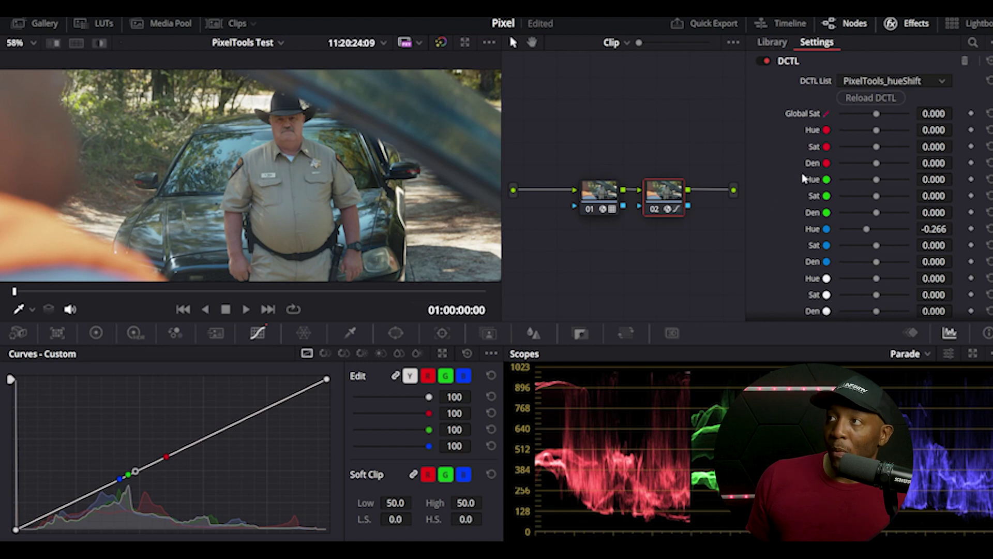
pyautogui.moveTo(869, 231); pyautogui.dragTo(926, 256)
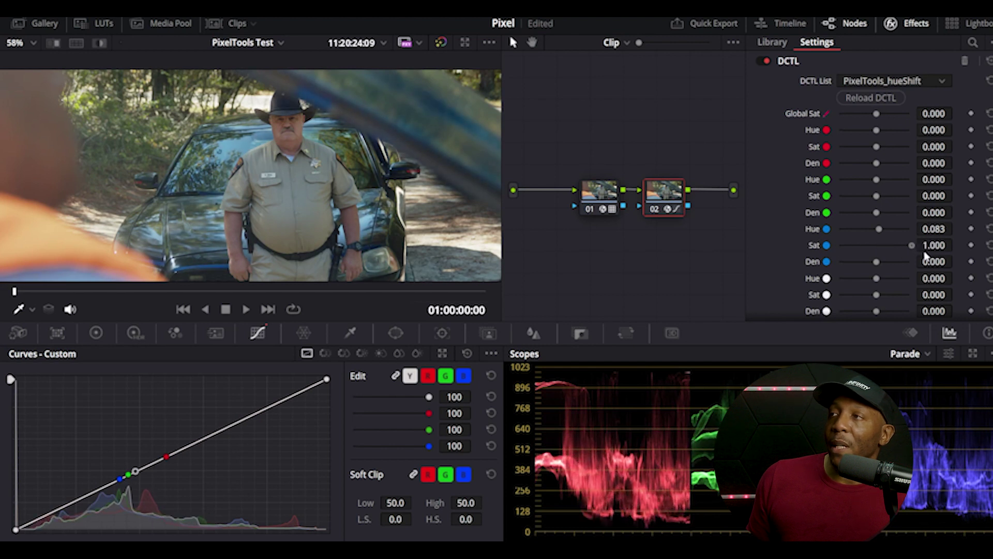
pyautogui.moveTo(926, 255); pyautogui.dragTo(894, 268)
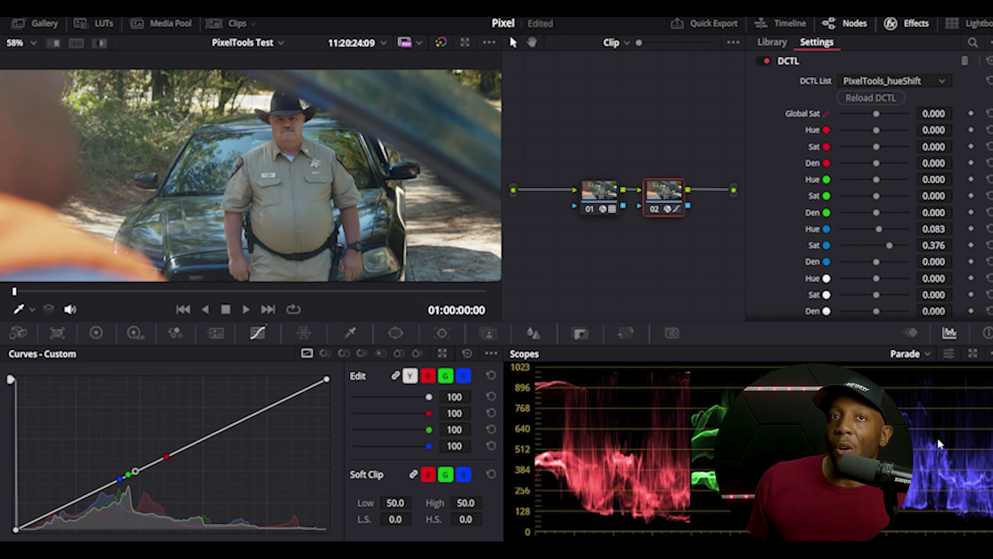
pyautogui.moveTo(890, 250)
pyautogui.mouseDown()
pyautogui.moveTo(916, 259)
pyautogui.moveTo(881, 265)
pyautogui.mouseUp()
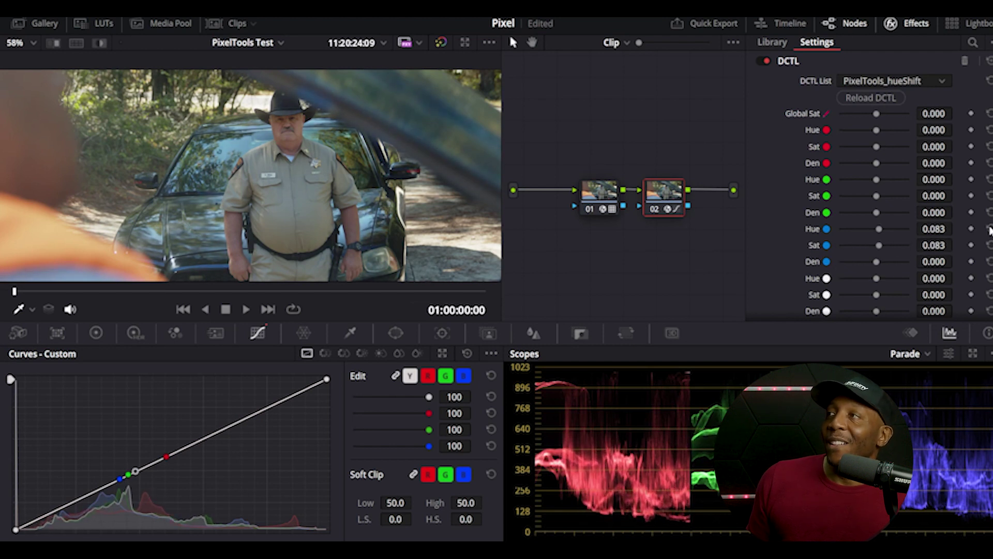
pyautogui.click(989, 228)
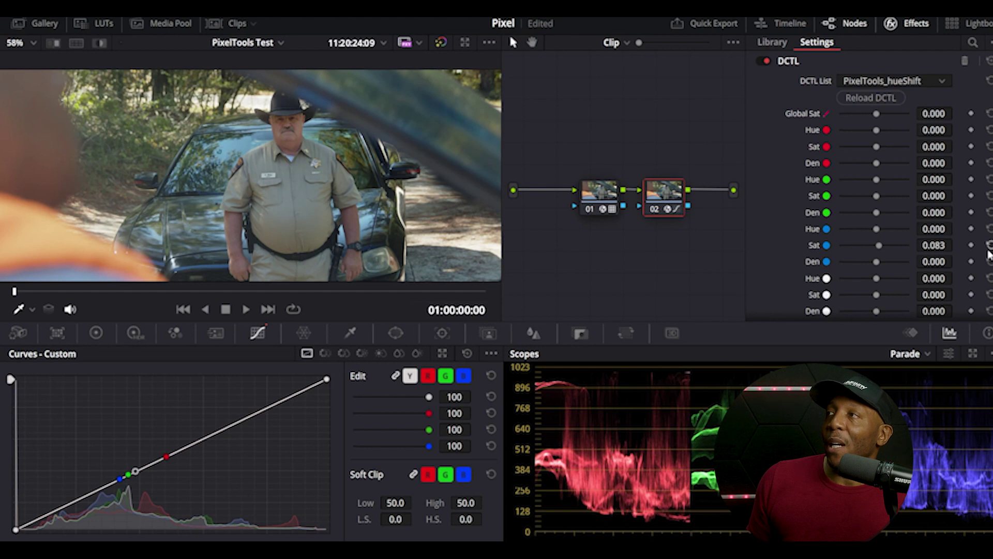
pyautogui.click(990, 246)
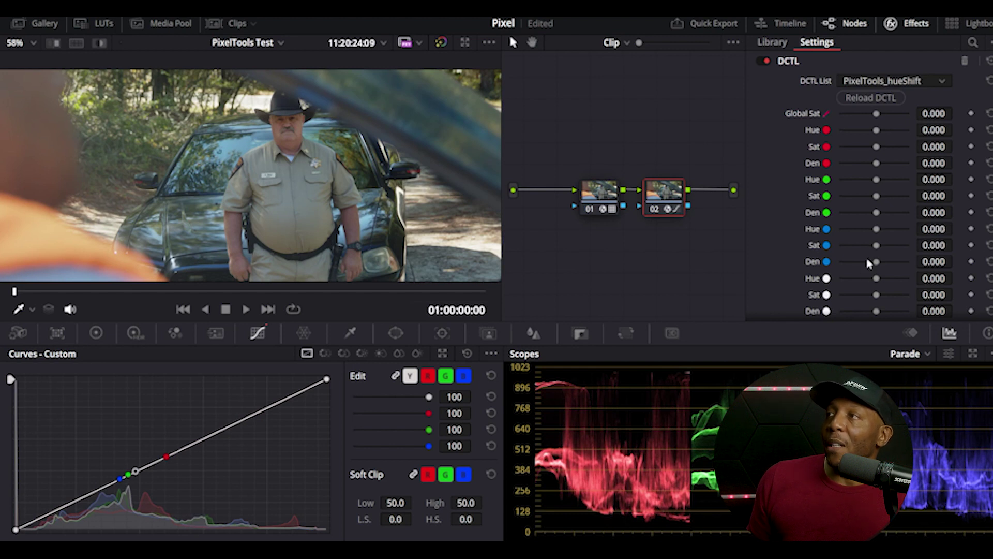
# - Raise the blue density to 0.266 to inspect its effect on the car and uniform, and reduce it to 0.028
pyautogui.moveTo(876, 266)
pyautogui.mouseDown()
pyautogui.moveTo(919, 264)
pyautogui.moveTo(885, 264)
pyautogui.mouseUp()
pyautogui.scroll(6, 422, 93)
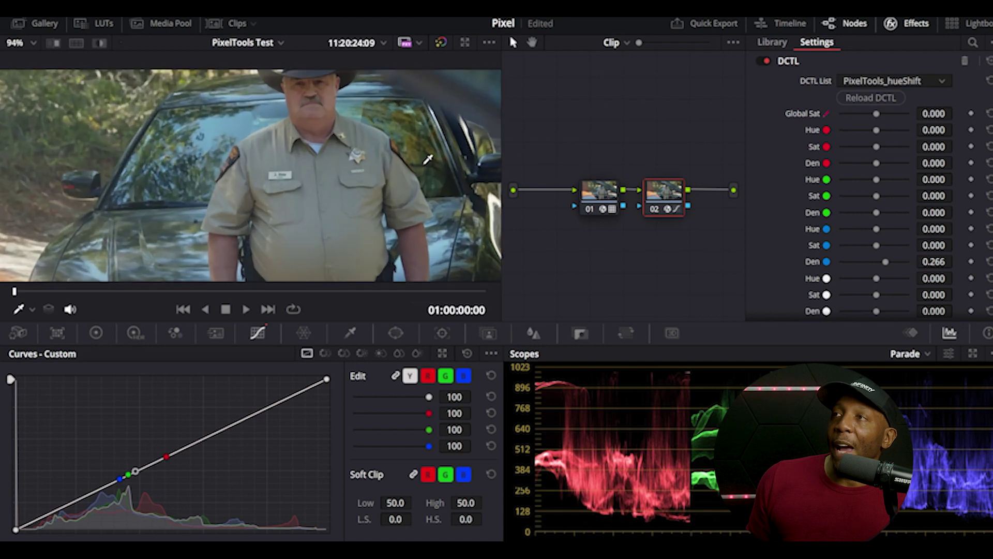
pyautogui.scroll(4, 438, 151)
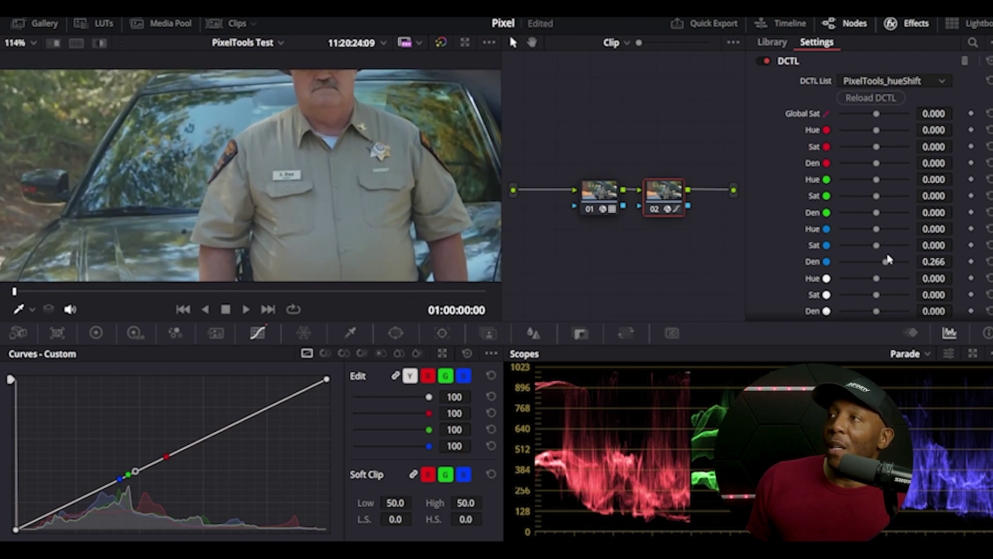
pyautogui.moveTo(884, 265)
pyautogui.mouseDown()
pyautogui.moveTo(824, 264)
pyautogui.moveTo(926, 266)
pyautogui.moveTo(805, 262)
pyautogui.moveTo(963, 284)
pyautogui.moveTo(877, 274)
pyautogui.mouseUp()
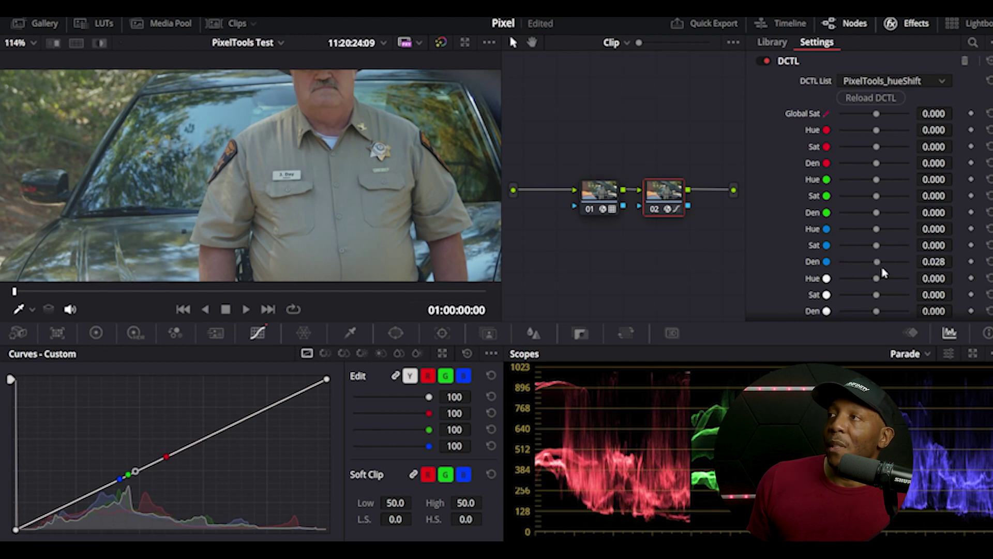
# - Try shifting the cyan hue to test its effect on the shot, and reset it to 0.000
pyautogui.scroll(-10, 856, 255)
pyautogui.scroll(6, 886, 190)
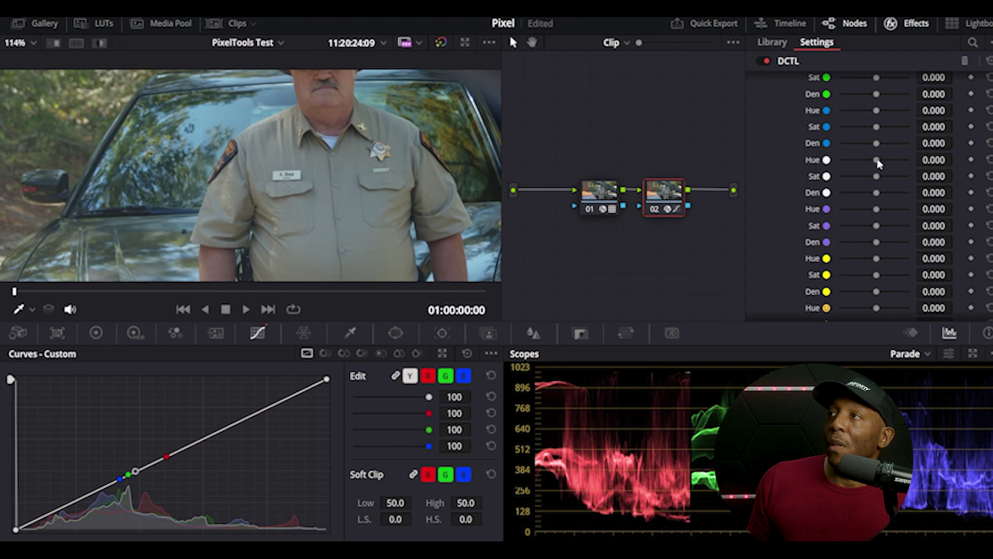
pyautogui.moveTo(879, 164); pyautogui.dragTo(904, 181)
pyautogui.click(989, 160)
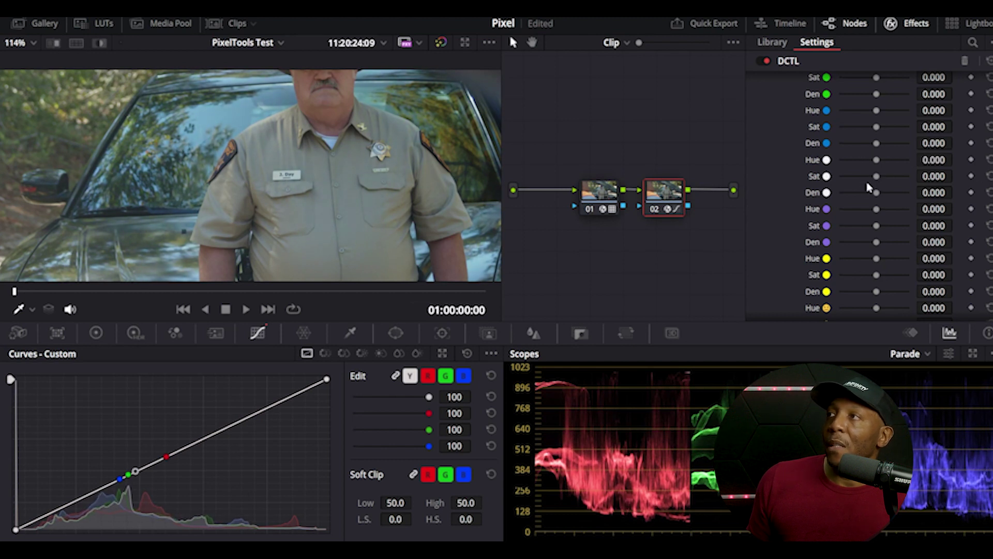
# - Try the cyan saturation at 0.211, -1.000 and 1.000 to compare its effect on the car's reflections
pyautogui.moveTo(877, 179); pyautogui.dragTo(876, 199)
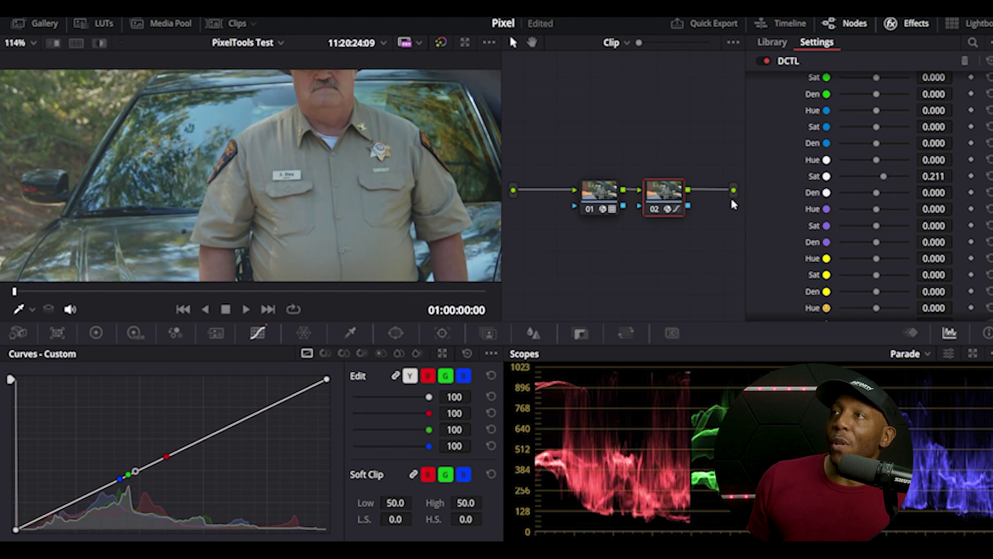
pyautogui.scroll(4, 343, 194)
pyautogui.scroll(-5, 342, 194)
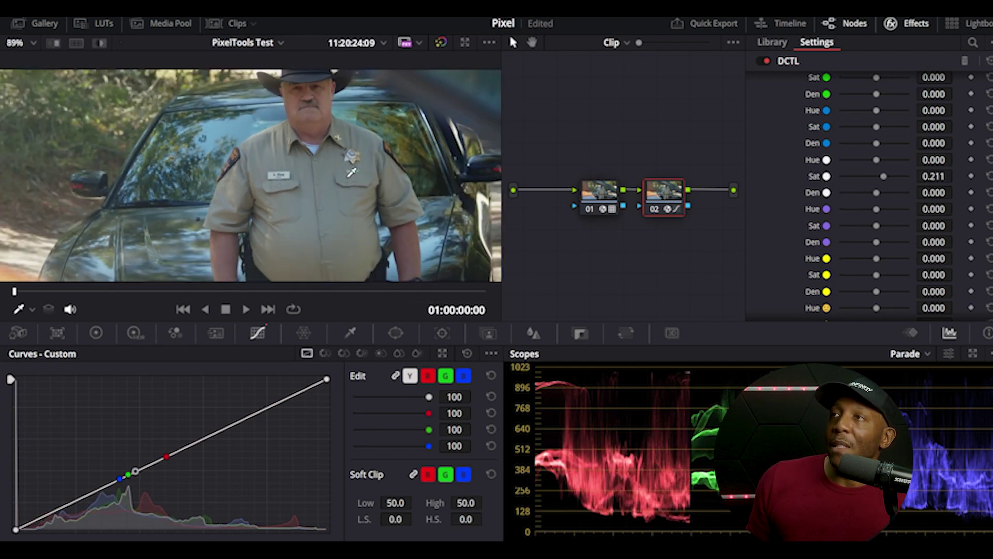
pyautogui.moveTo(884, 178); pyautogui.dragTo(781, 177)
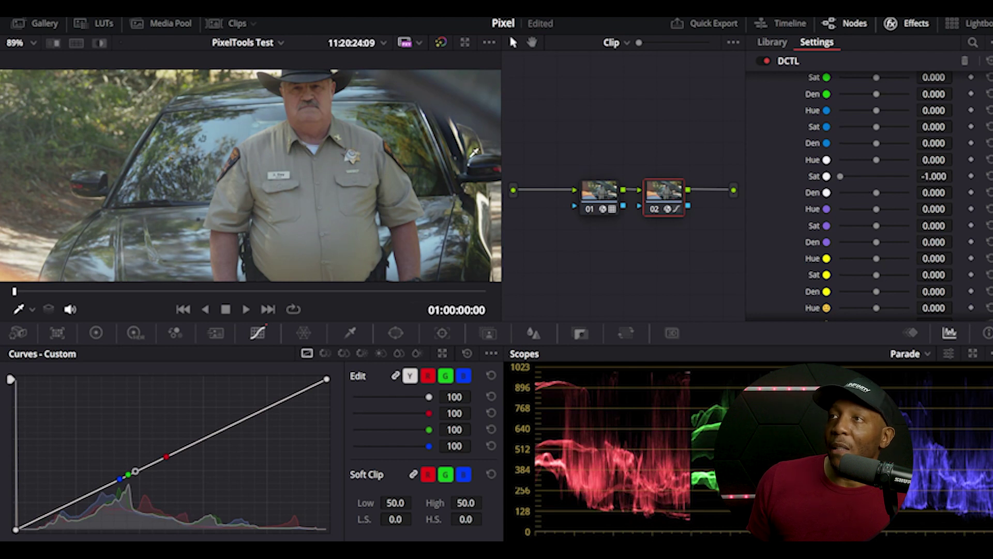
pyautogui.scroll(-1, 459, 154)
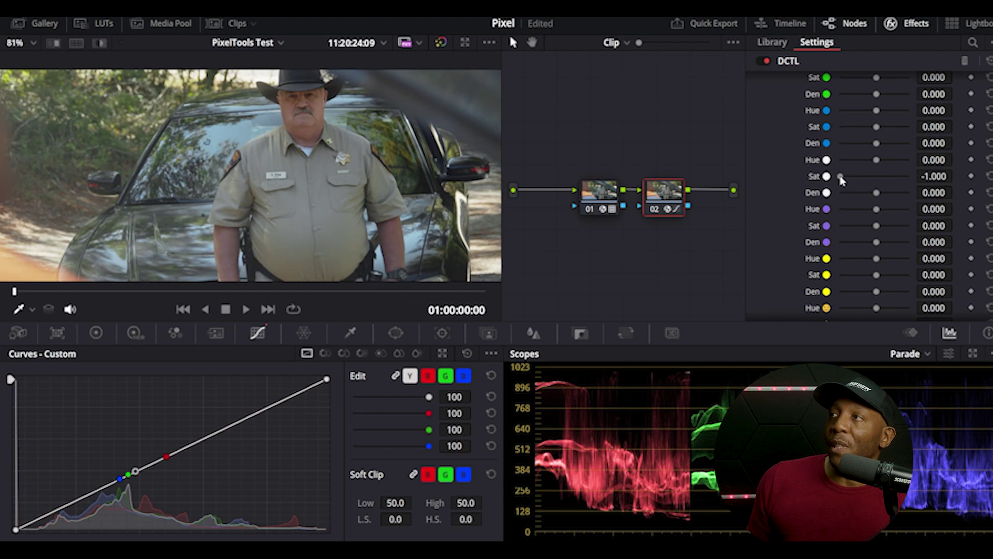
pyautogui.moveTo(841, 177); pyautogui.dragTo(948, 179)
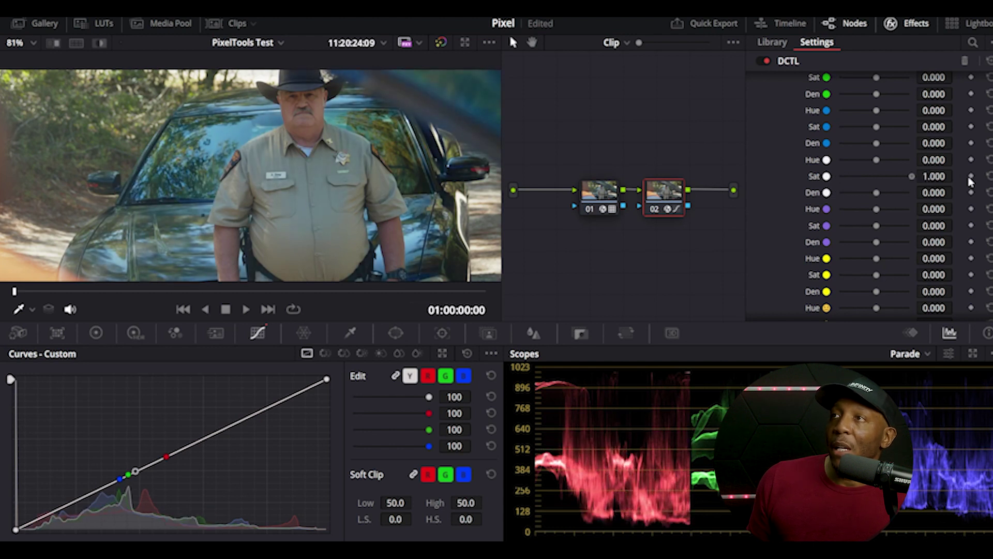
# - Try a cyan saturation of 0.028 with a cyan density of 0.578, and reset both controls to 0.000
pyautogui.moveTo(913, 178); pyautogui.dragTo(897, 198)
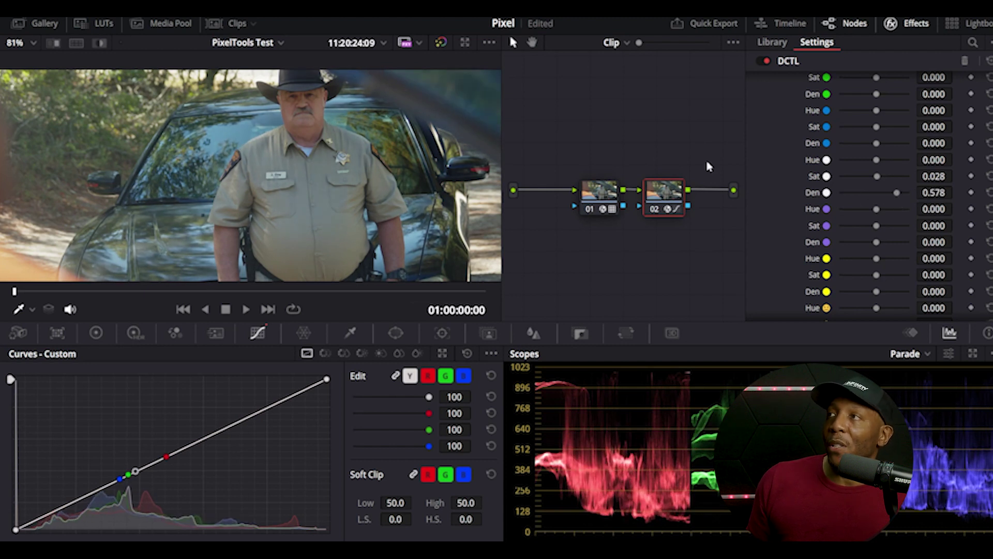
pyautogui.moveTo(881, 178)
pyautogui.mouseDown()
pyautogui.moveTo(847, 177)
pyautogui.moveTo(923, 184)
pyautogui.moveTo(874, 186)
pyautogui.moveTo(878, 195)
pyautogui.mouseUp()
pyautogui.click(988, 176)
pyautogui.click(989, 192)
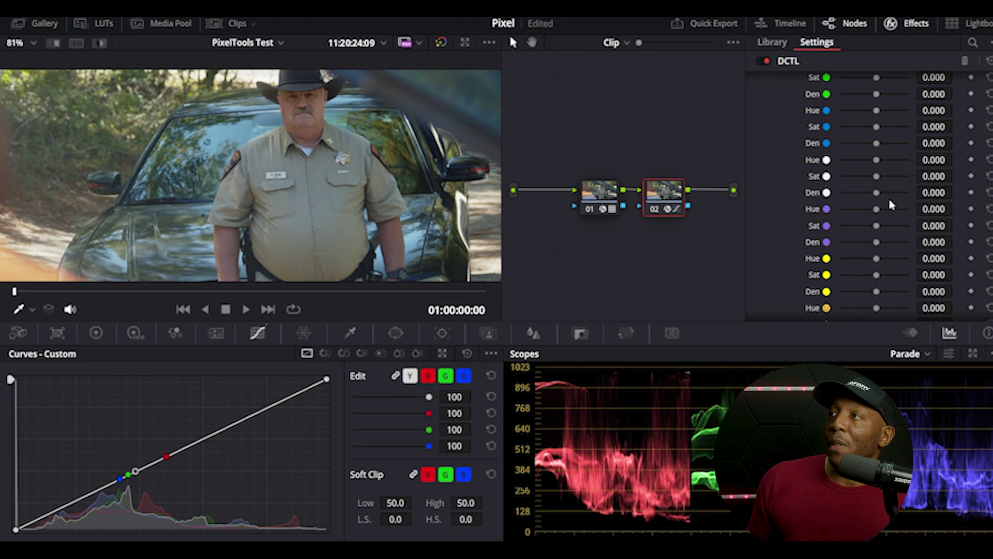
# - Set the magenta hue to 0.009 and lower the yellow saturation and density to -1.000
pyautogui.moveTo(877, 210)
pyautogui.mouseDown()
pyautogui.moveTo(885, 211)
pyautogui.moveTo(851, 212)
pyautogui.moveTo(903, 219)
pyautogui.moveTo(855, 226)
pyautogui.moveTo(880, 222)
pyautogui.mouseUp()
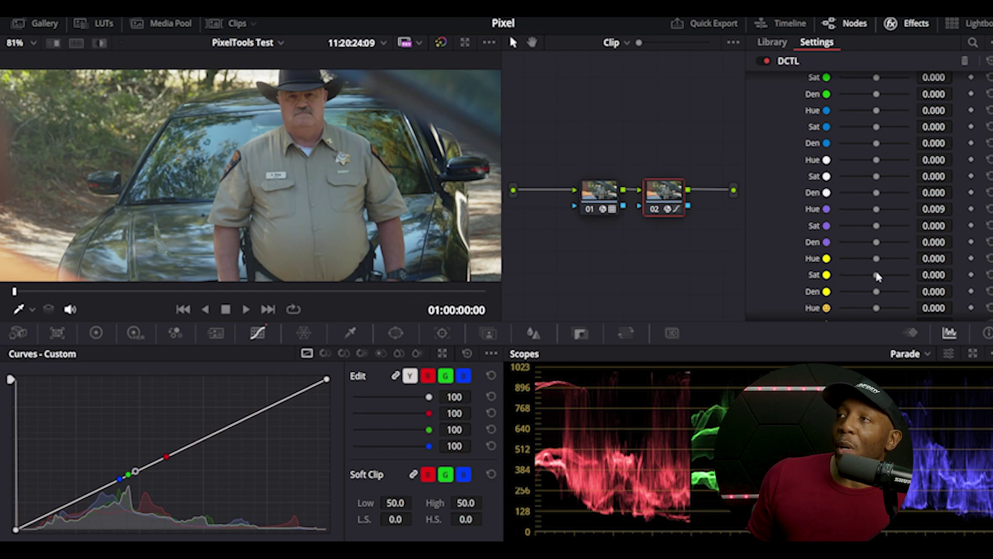
pyautogui.moveTo(877, 275); pyautogui.dragTo(776, 284)
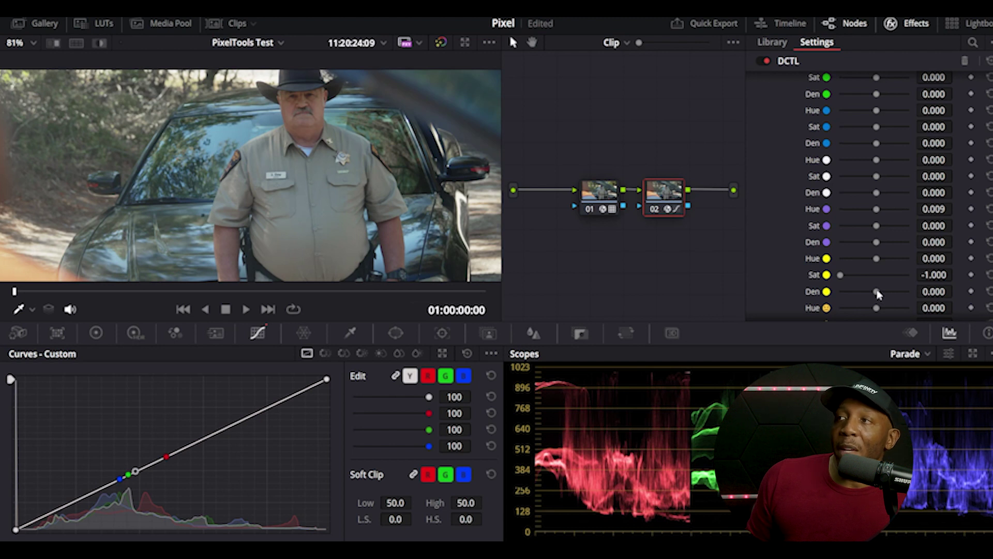
pyautogui.moveTo(874, 293); pyautogui.dragTo(728, 294)
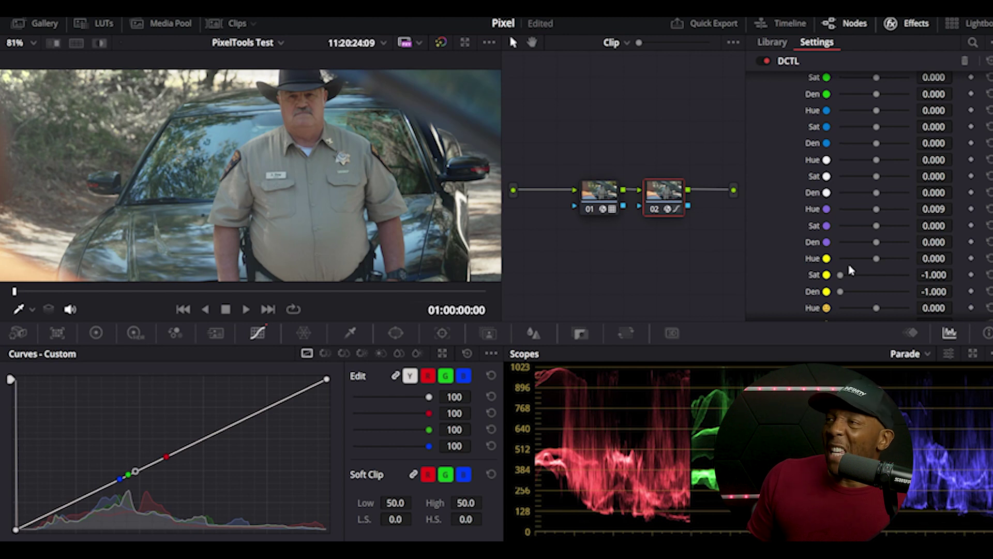
# - Raise the yellow saturation and density to 1.000 and inspect their effect on the foliage and uniform
pyautogui.moveTo(842, 277); pyautogui.dragTo(972, 270)
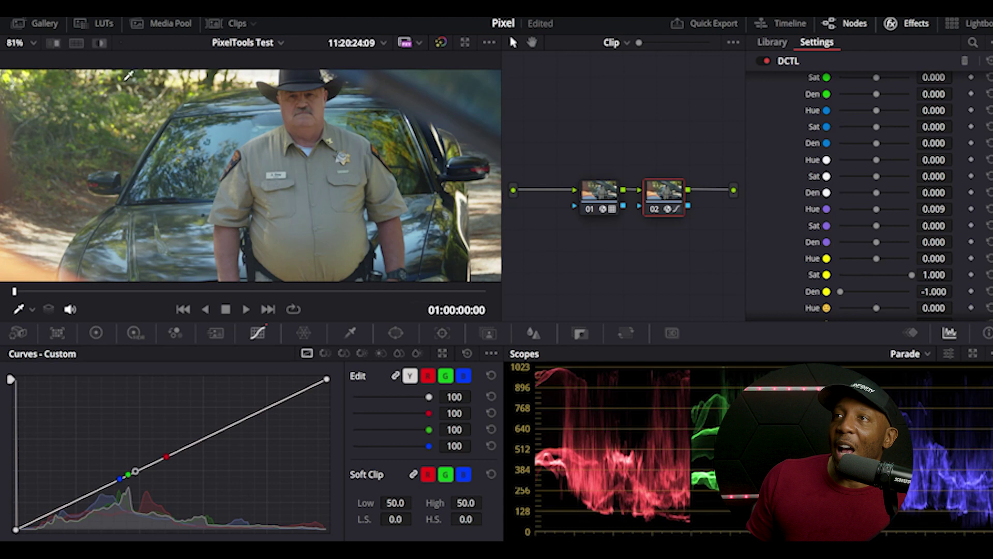
pyautogui.scroll(3, 115, 157)
pyautogui.scroll(-3, 148, 189)
pyautogui.scroll(-1, 148, 189)
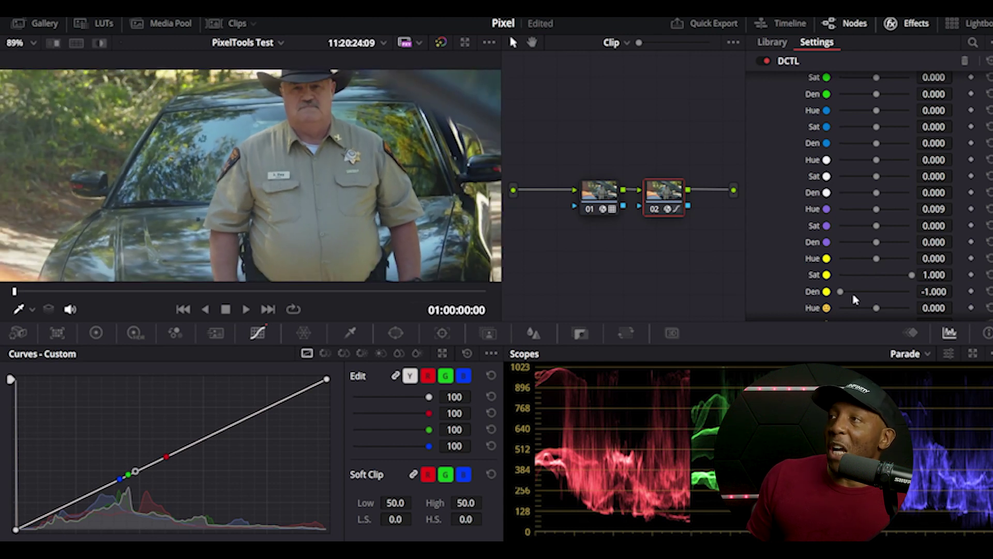
pyautogui.moveTo(841, 292); pyautogui.dragTo(975, 293)
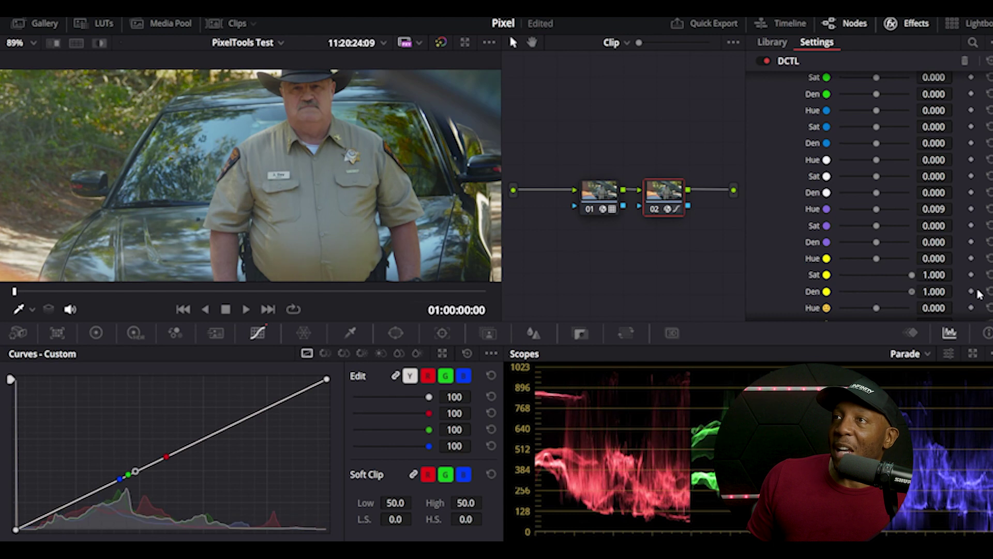
pyautogui.scroll(-5, 224, 156)
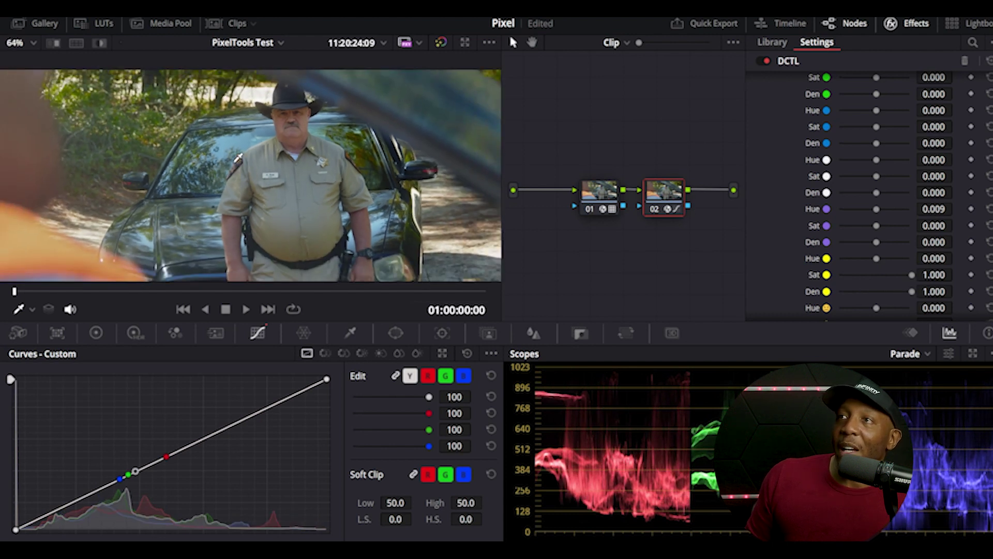
pyautogui.scroll(-1, 224, 156)
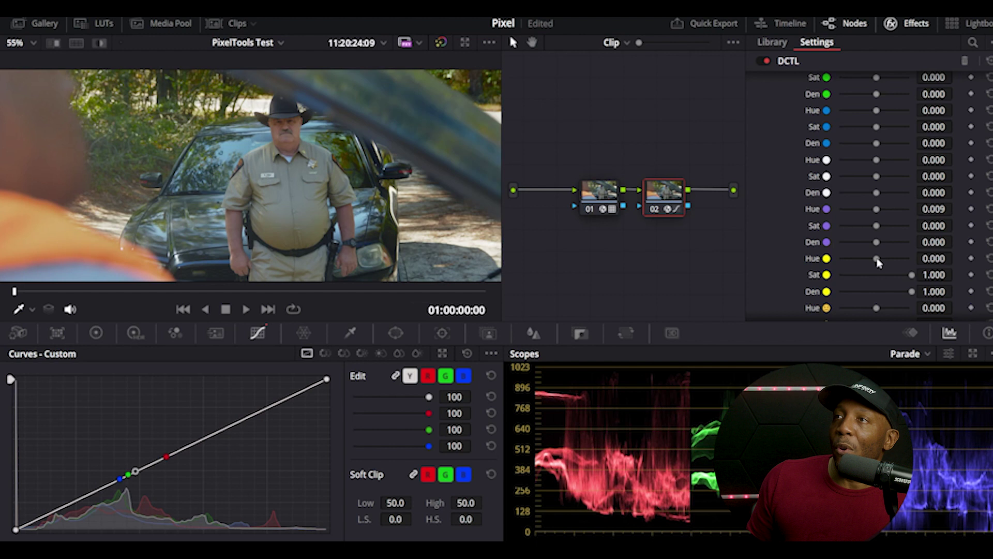
# - Try a yellow hue of -0.945, and reset the yellow hue, saturation and density to 0.000
pyautogui.moveTo(877, 259); pyautogui.dragTo(840, 278)
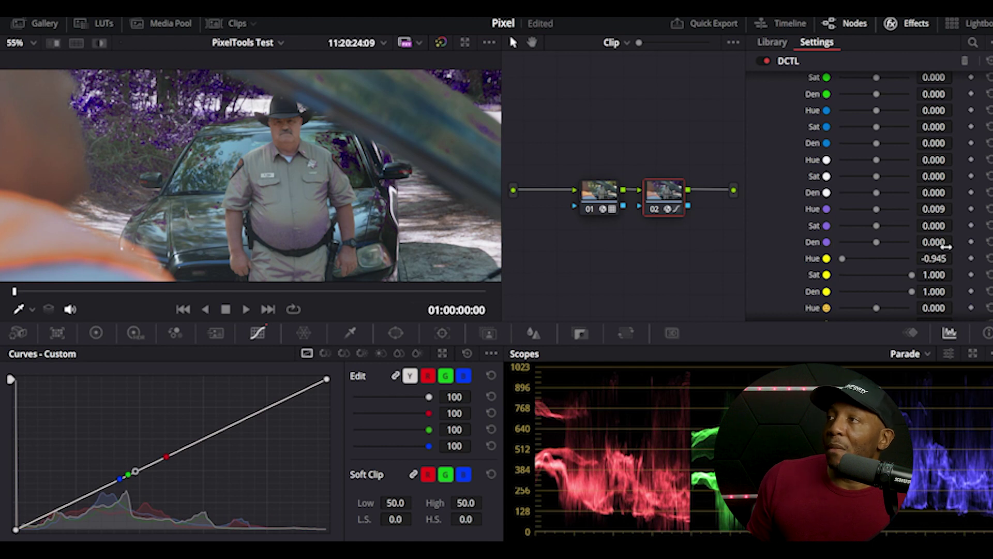
pyautogui.click(989, 258)
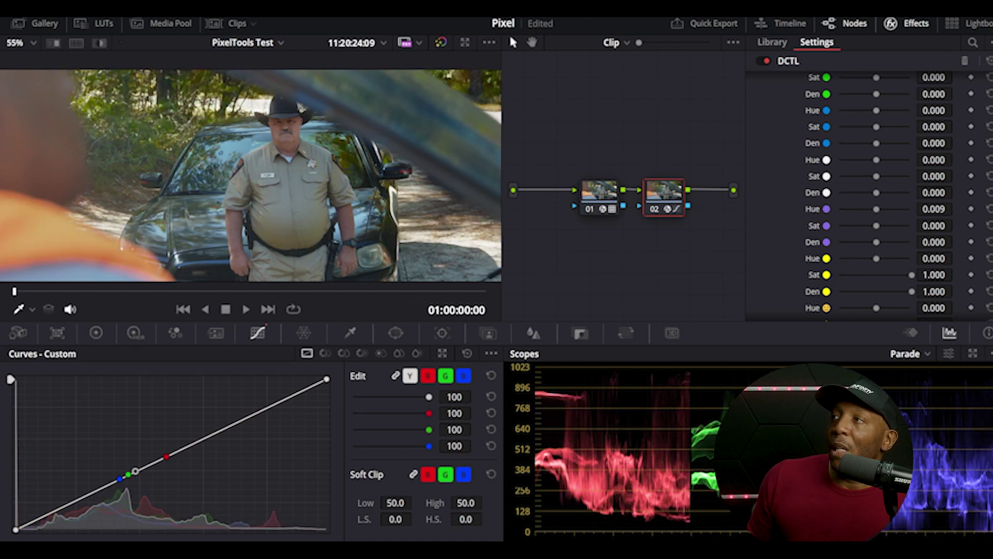
pyautogui.click(989, 275)
pyautogui.click(989, 291)
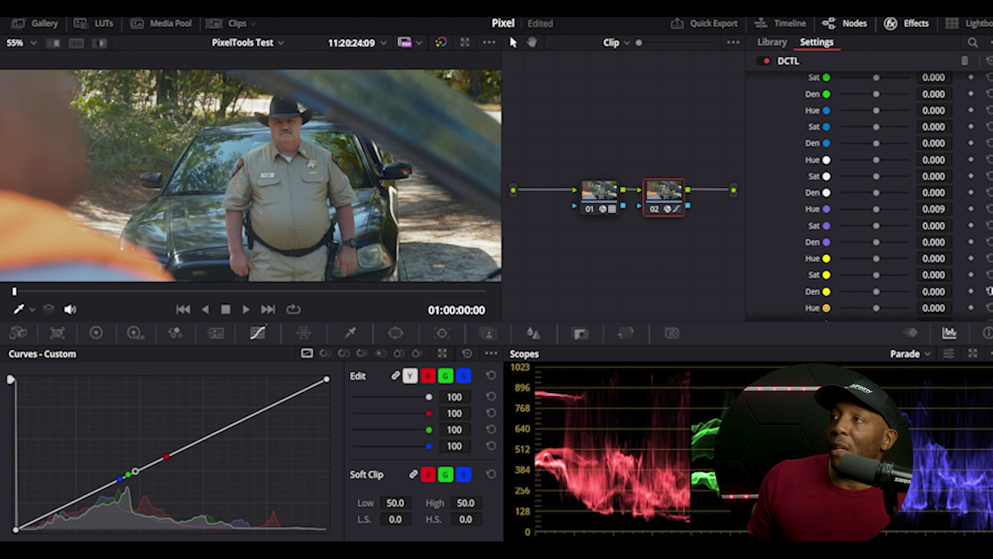
# - Set the Sat Sub/Add control to 0.030
pyautogui.scroll(-3, 879, 296)
pyautogui.scroll(-2, 879, 297)
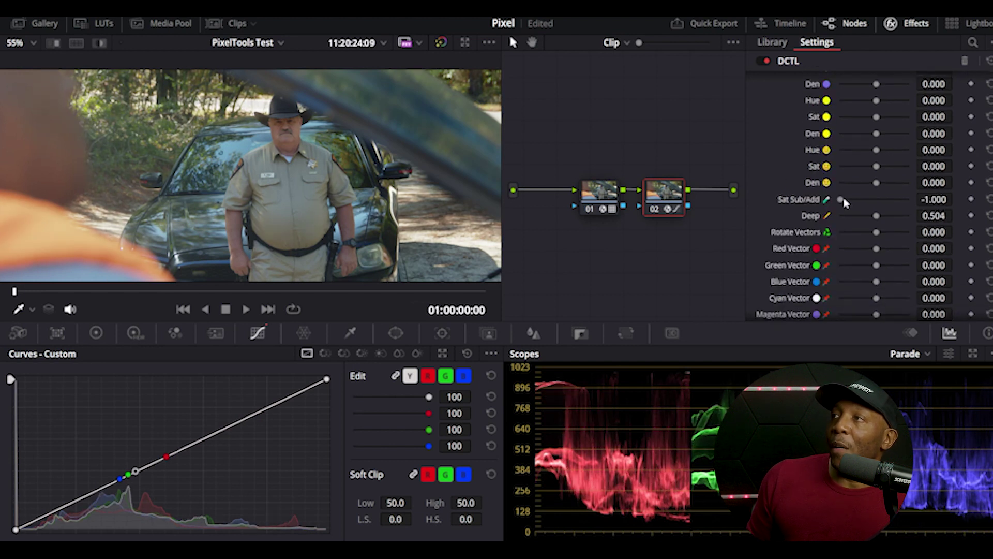
pyautogui.scroll(5, 854, 202)
pyautogui.scroll(-5, 854, 202)
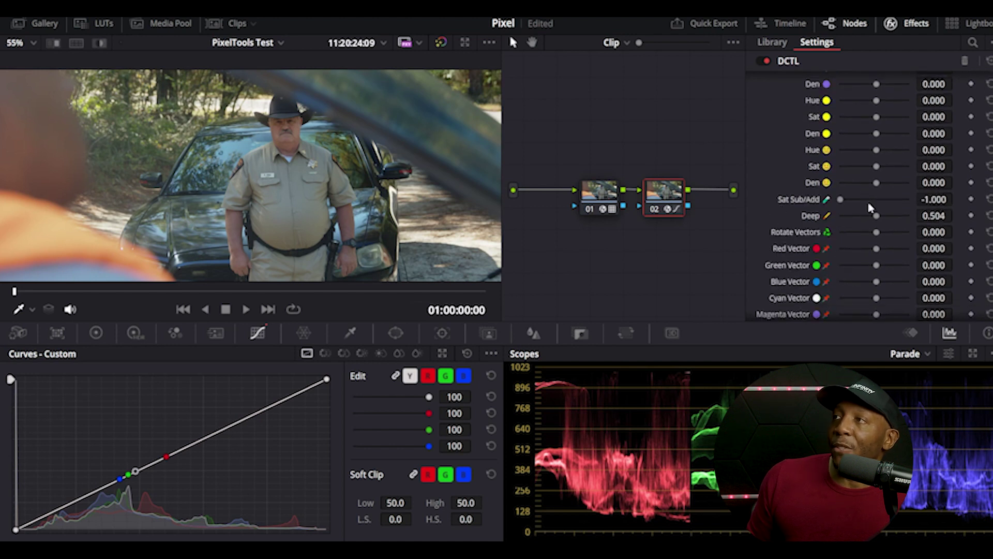
pyautogui.moveTo(842, 204); pyautogui.dragTo(892, 200)
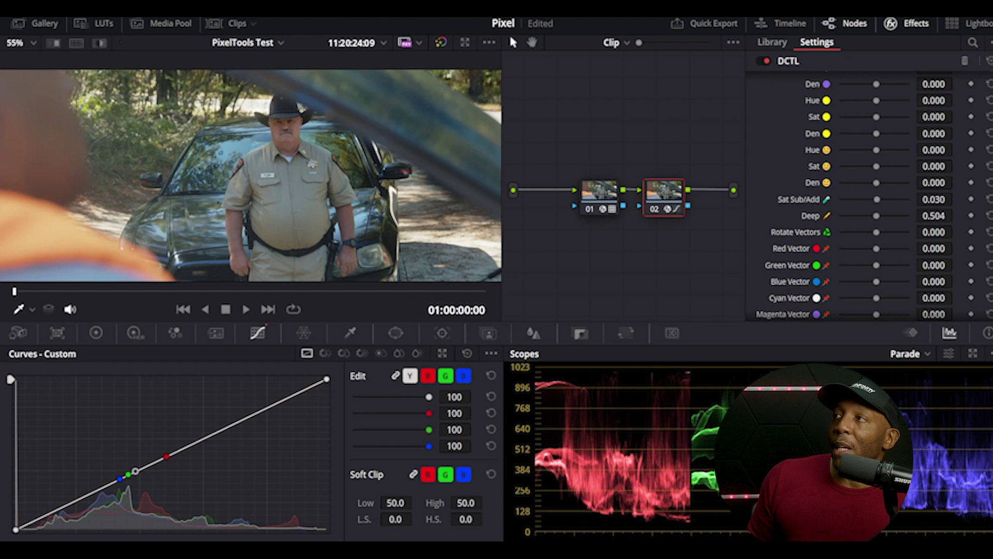
# - Try adjusting the Global Sat, ending at -0.009, and reset it to 0.000
pyautogui.scroll(5, 869, 196)
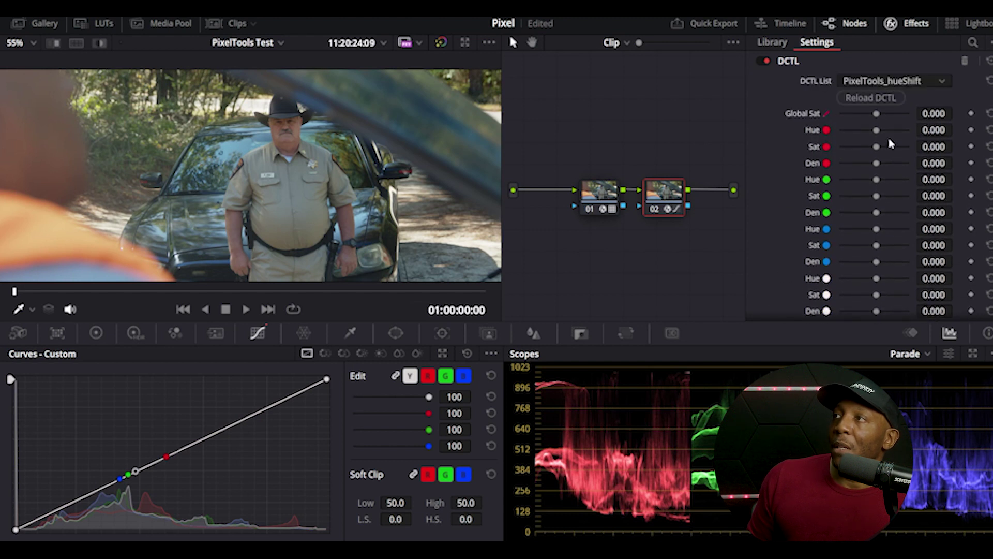
pyautogui.moveTo(881, 118)
pyautogui.mouseDown()
pyautogui.moveTo(868, 119)
pyautogui.moveTo(904, 117)
pyautogui.moveTo(877, 123)
pyautogui.mouseUp()
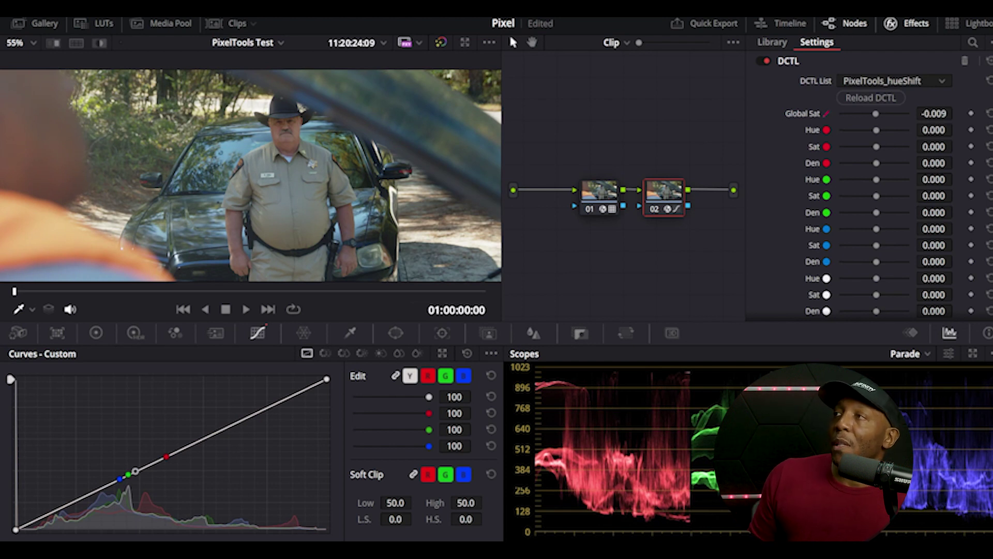
pyautogui.scroll(-10, 879, 197)
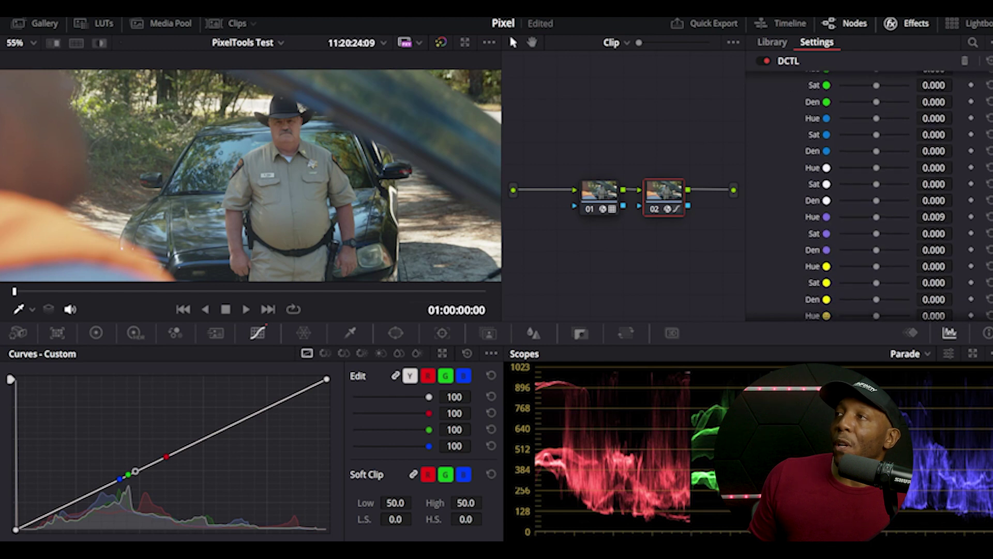
pyautogui.scroll(5, 879, 196)
pyautogui.scroll(5, 869, 197)
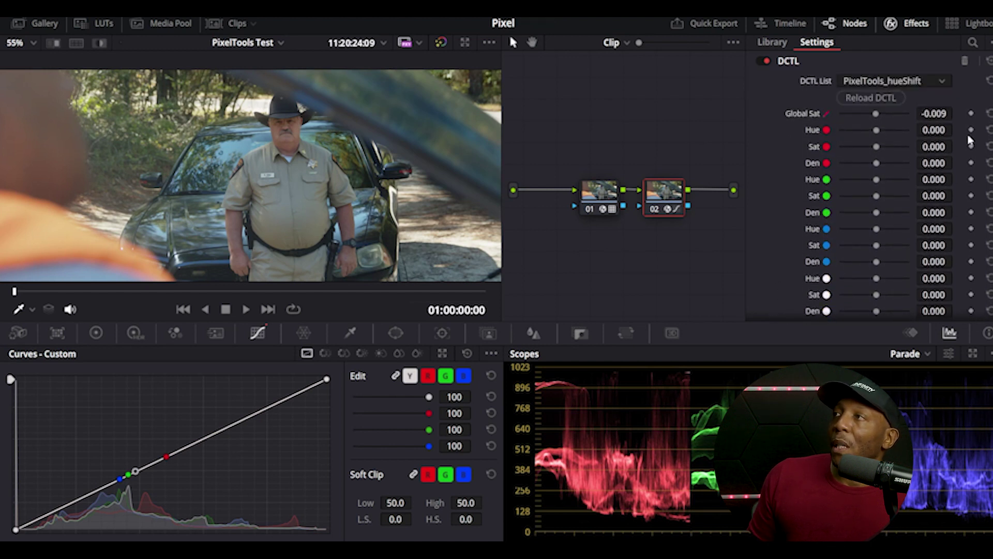
pyautogui.click(988, 114)
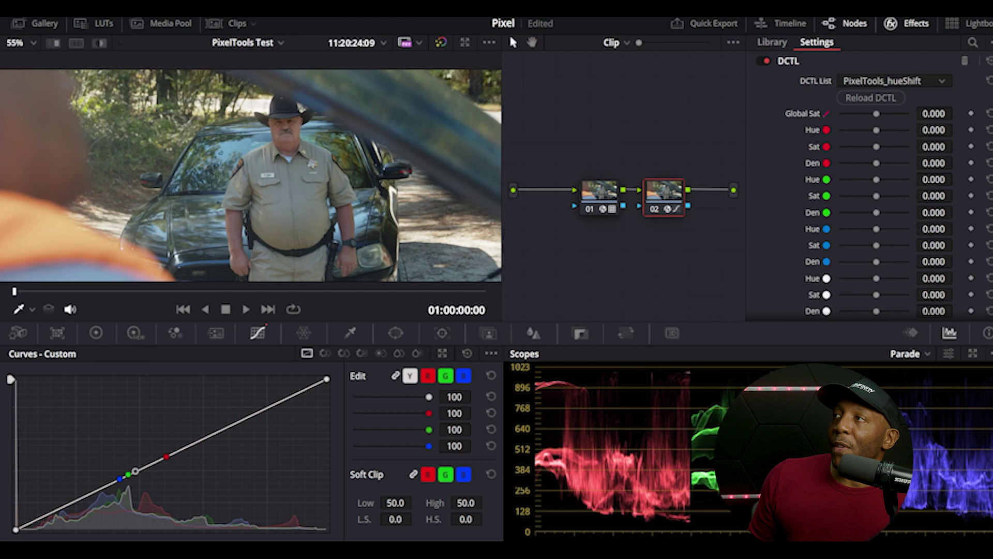
# - Try the Deep control at different strengths, bringing it to 0.642
pyautogui.scroll(-10, 869, 197)
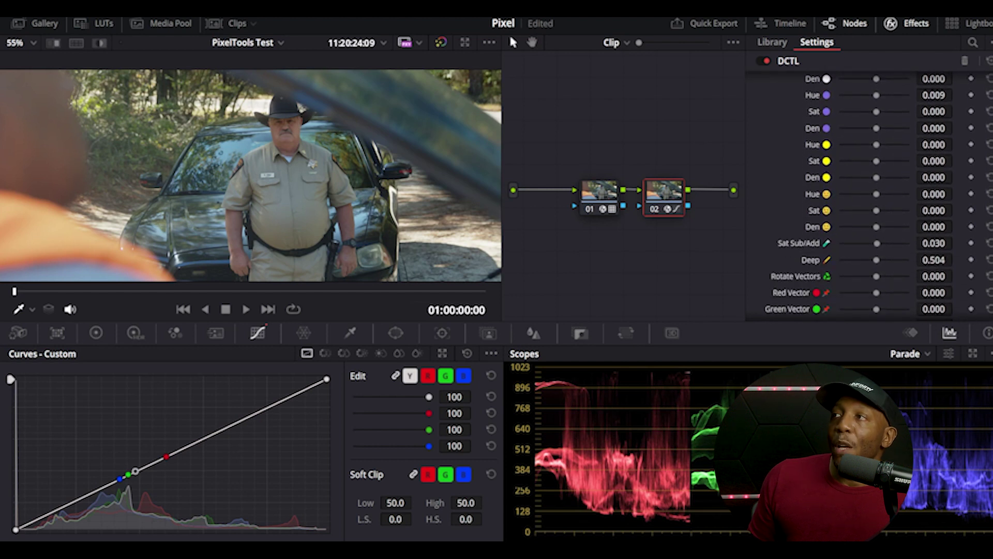
pyautogui.scroll(-6, 869, 196)
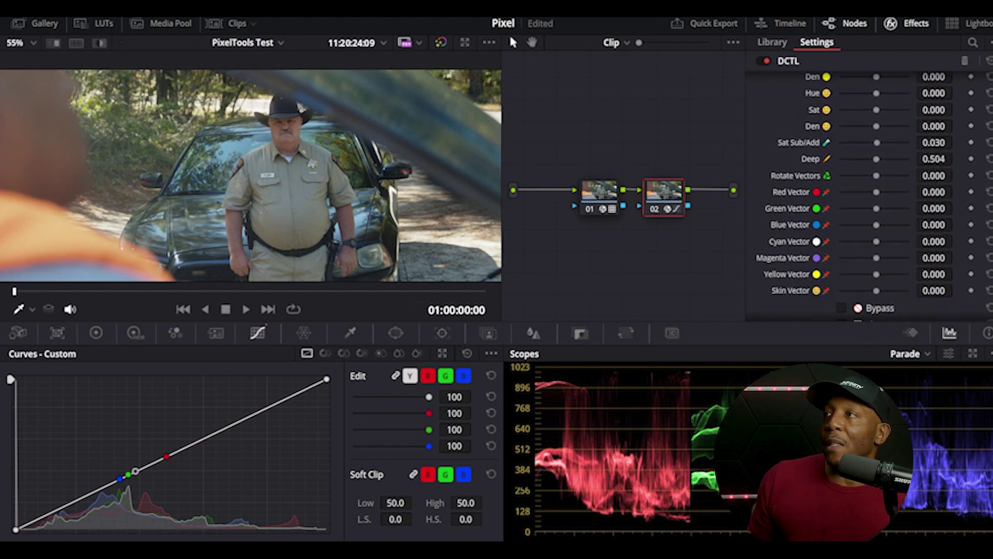
pyautogui.scroll(1, 869, 196)
pyautogui.scroll(-3, 869, 196)
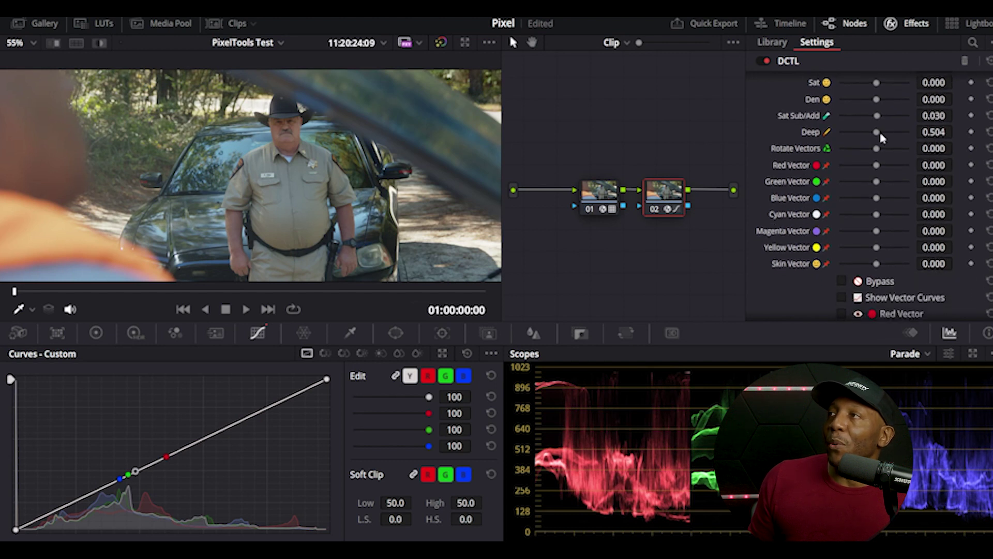
pyautogui.moveTo(879, 133); pyautogui.dragTo(912, 135)
pyautogui.moveTo(849, 135); pyautogui.dragTo(879, 143)
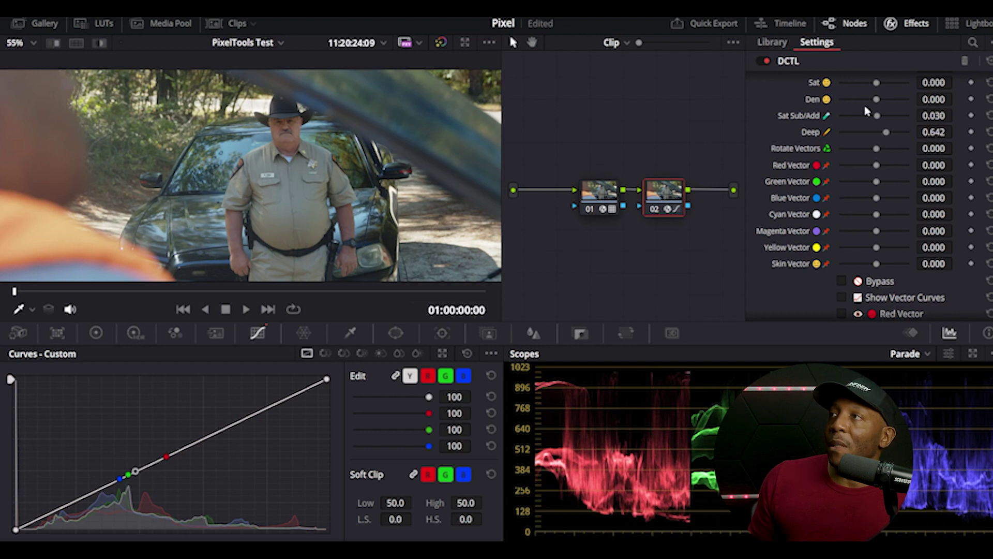
# - Try a skin density of -0.211 with Deep at 0.175, and reset both controls to 0.000
pyautogui.moveTo(877, 99); pyautogui.dragTo(852, 134)
pyautogui.moveTo(890, 101); pyautogui.dragTo(869, 100)
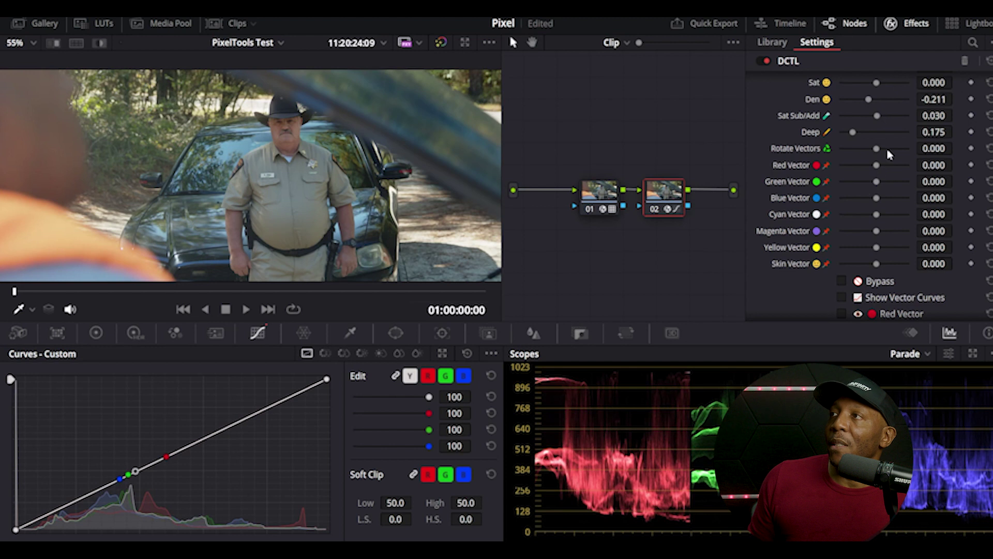
pyautogui.click(989, 131)
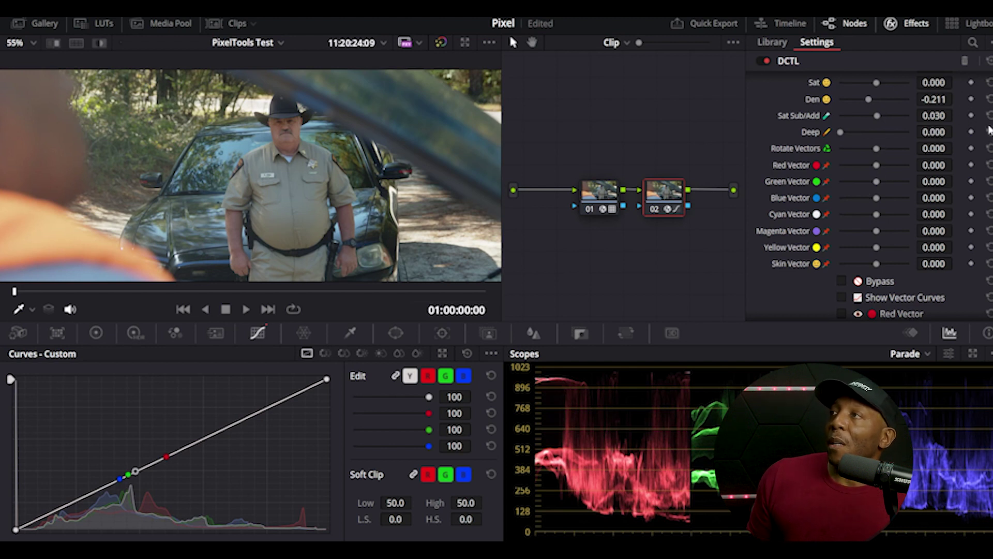
pyautogui.click(990, 98)
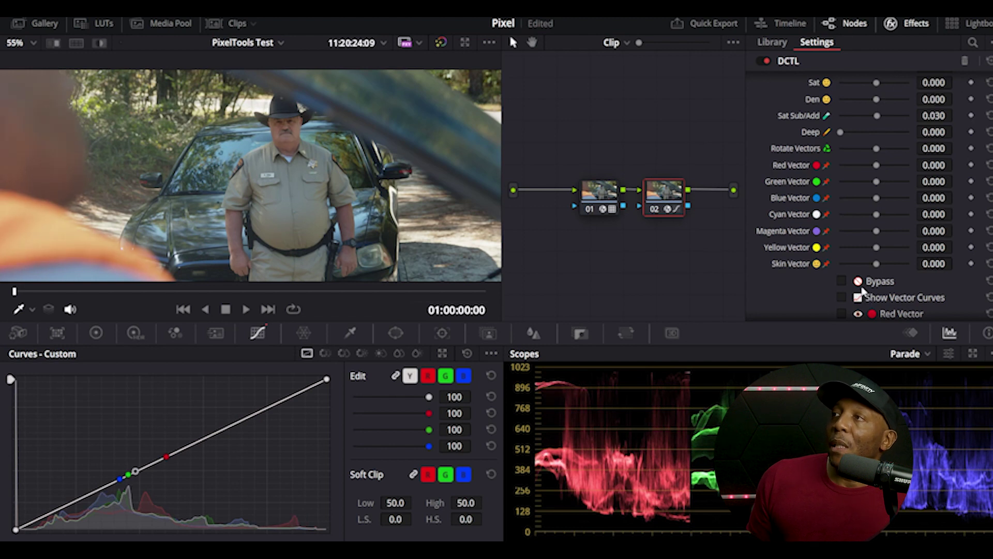
# - Set the skin density to 0.908 and compare the shot with and without the effect, leaving Bypass enabled
pyautogui.moveTo(877, 98); pyautogui.dragTo(912, 99)
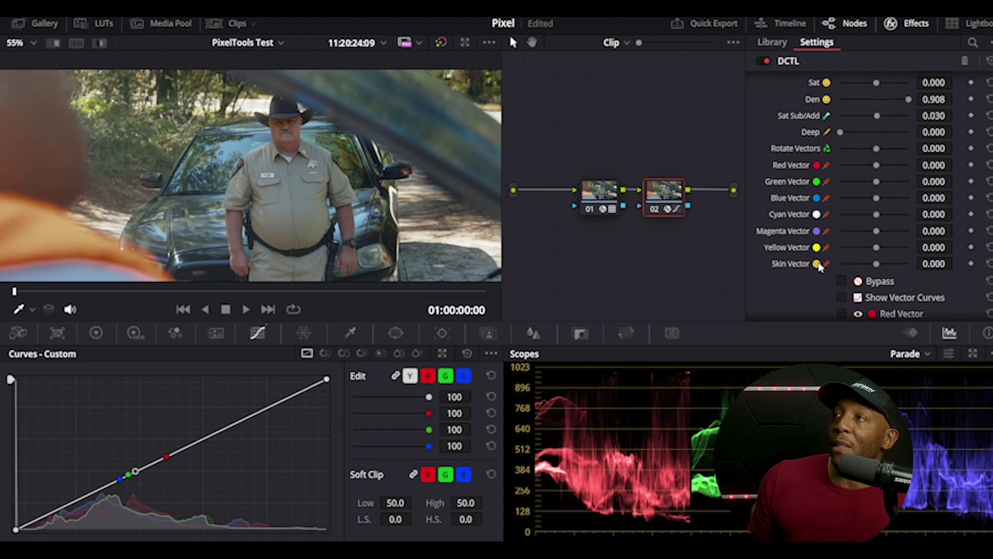
pyautogui.click(841, 282)
pyautogui.click(842, 282)
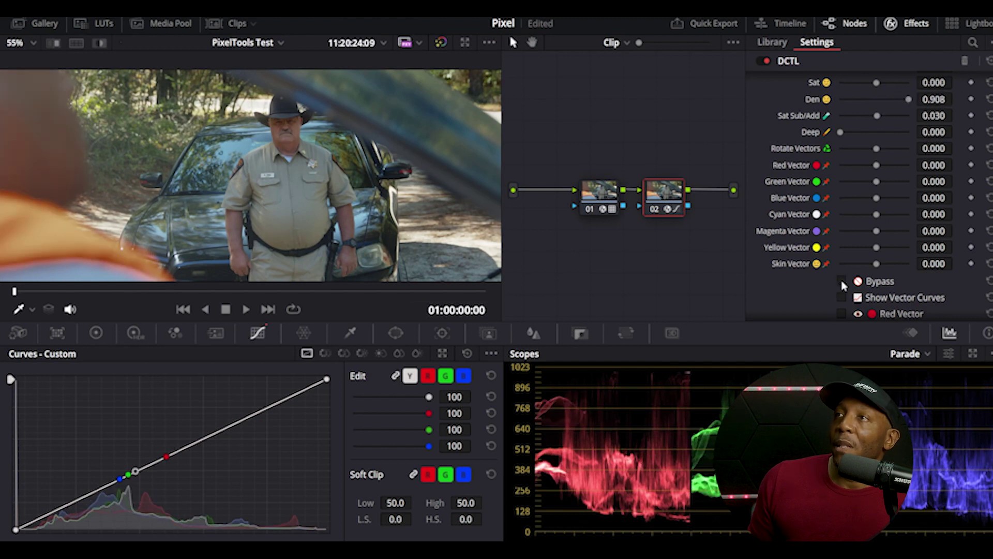
pyautogui.click(841, 282)
pyautogui.click(842, 282)
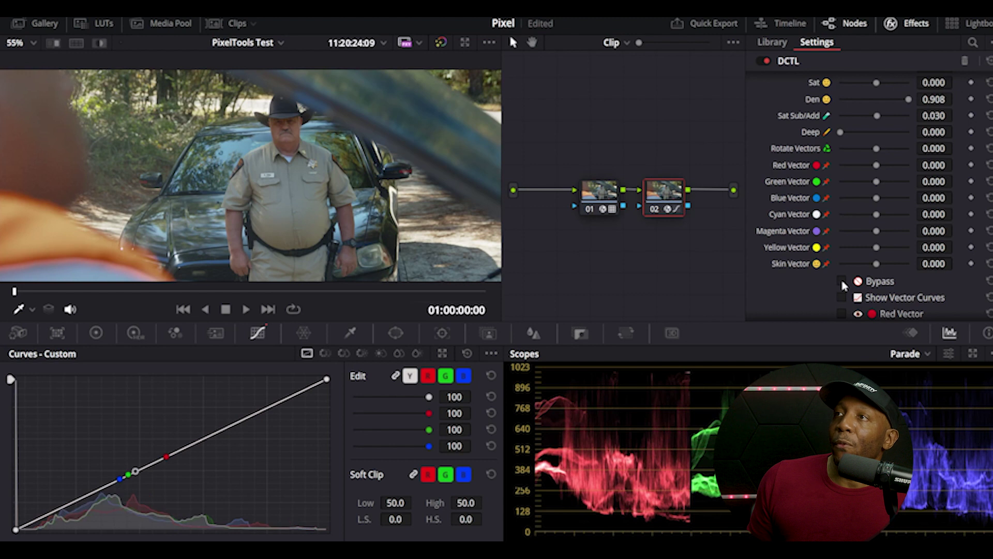
pyautogui.click(842, 281)
pyautogui.click(842, 282)
pyautogui.click(843, 282)
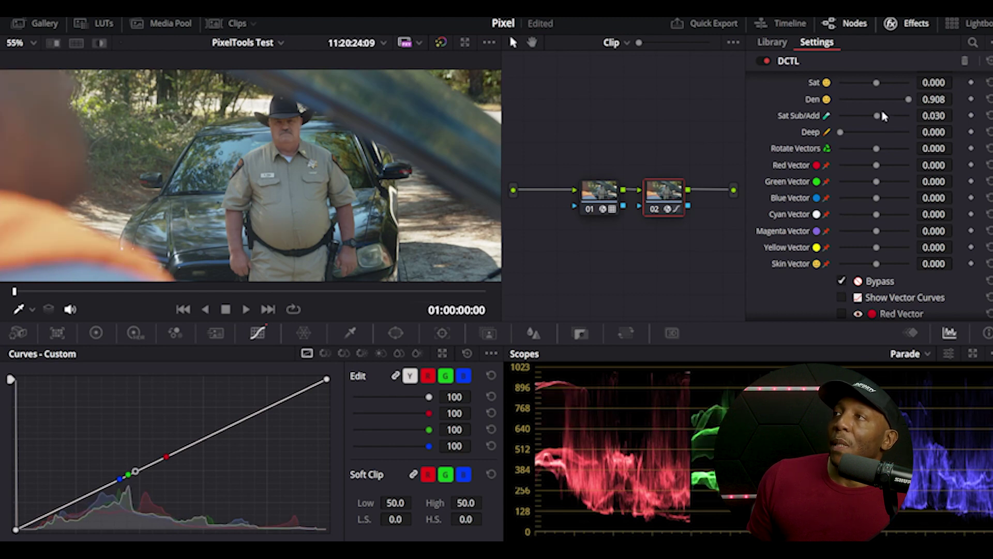
# - Reset the skin density to 0.000 and Sat Sub/Add to its default of -1.000
pyautogui.click(988, 99)
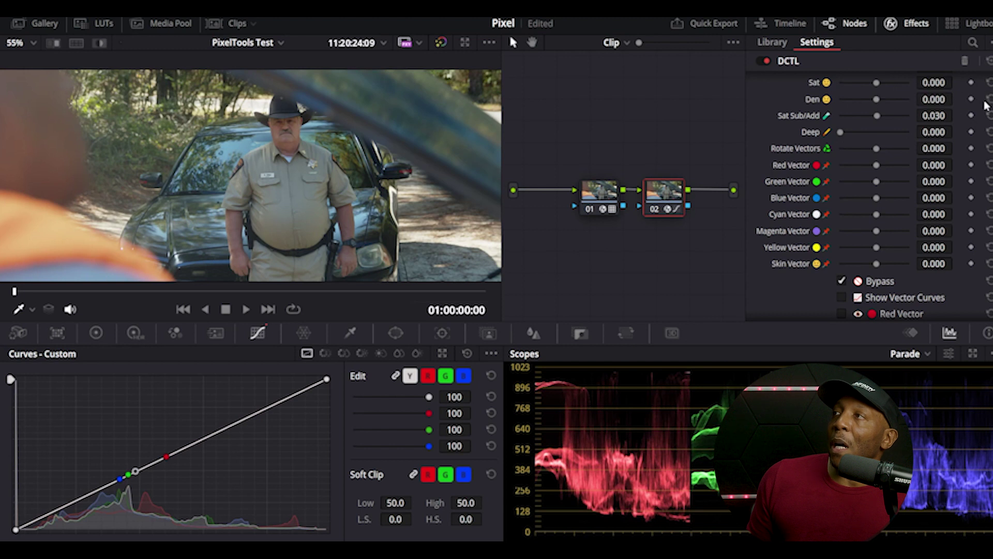
pyautogui.click(988, 115)
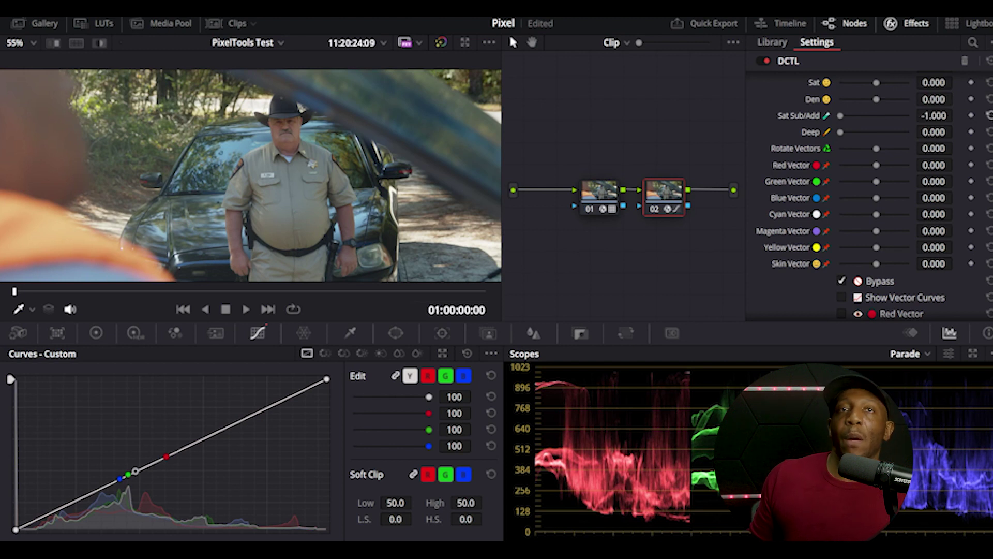